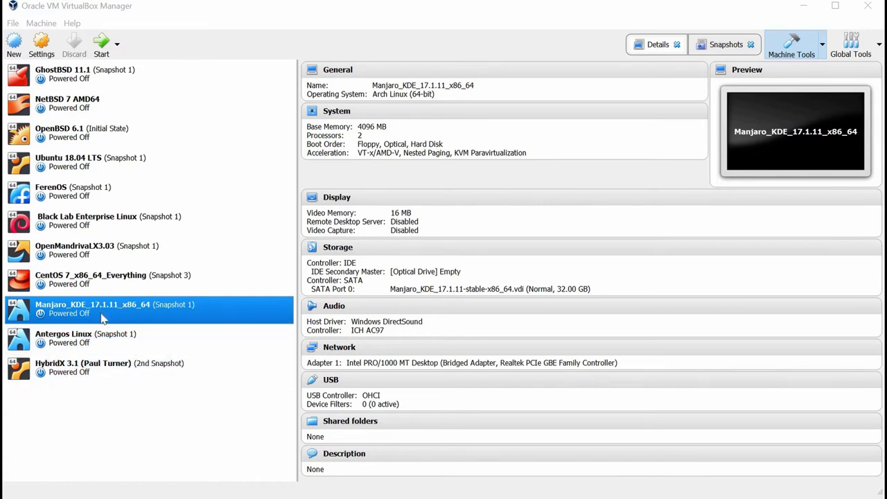
# Step: Start the Manjaro VM in VirtualBox and boot the default Manjaro Linux GRUB entry
pyautogui.click(101, 50)
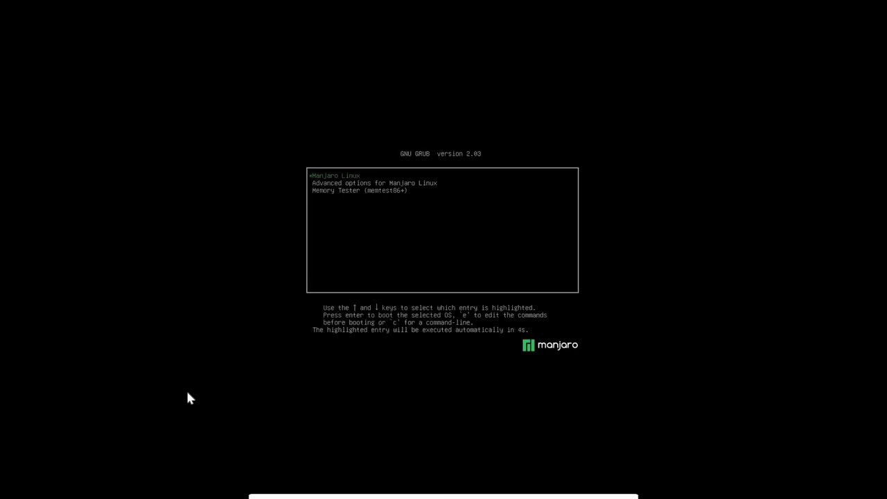
pyautogui.press('Return')
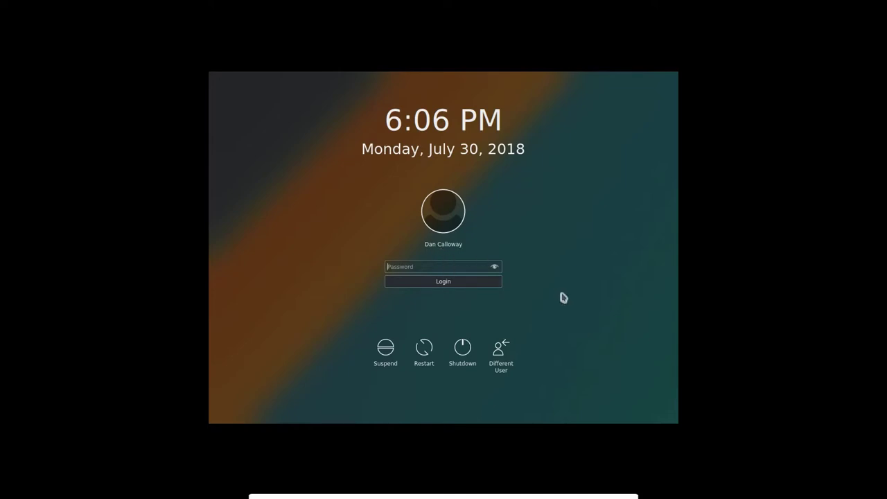
# Step: Log in with the user password, then close the Yakuake terminal and the Guest Additions notice
pyautogui.write('*************')
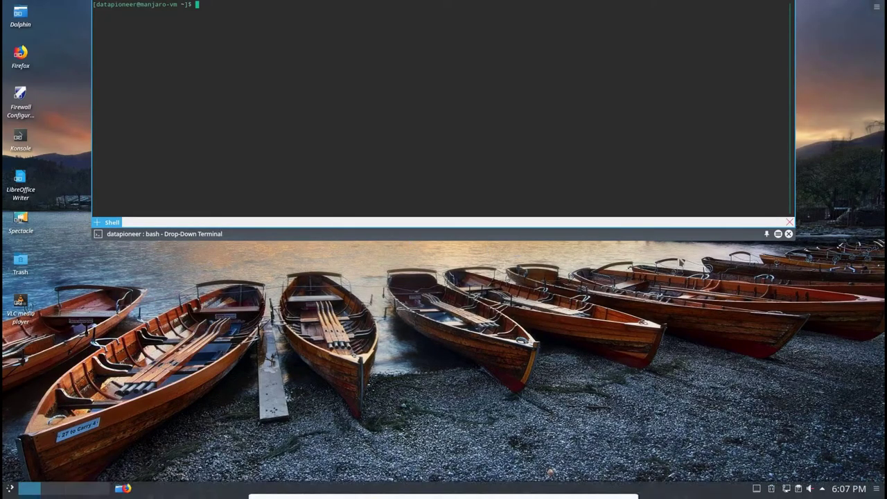
pyautogui.click(788, 233)
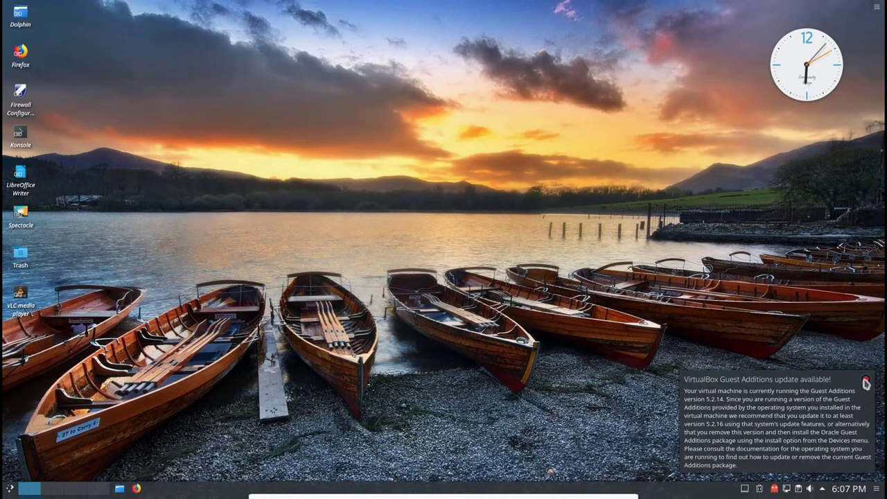
pyautogui.click(866, 384)
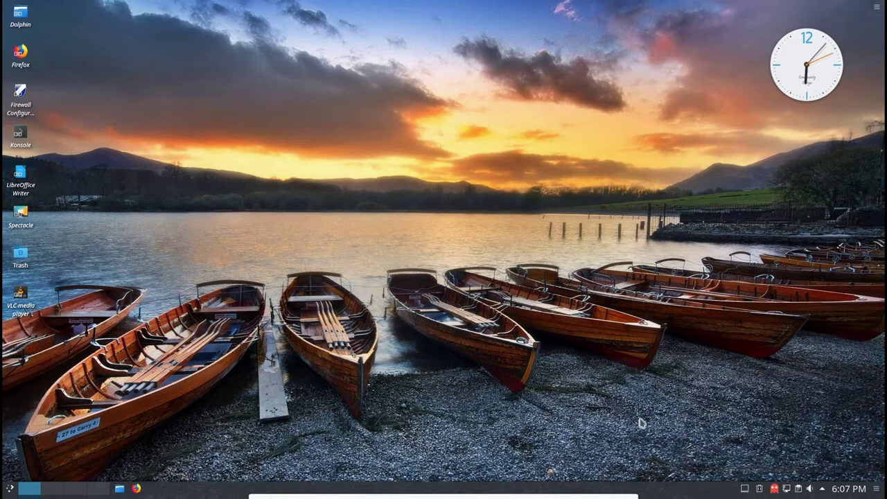
# Step: Open Dolphin, centre its window, and browse to home/datapioneer/Pictures
pyautogui.click(120, 489)
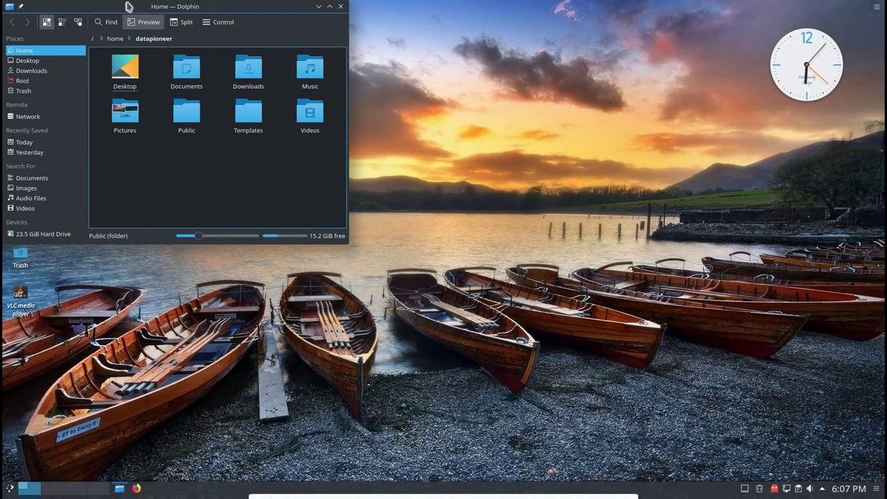
pyautogui.moveTo(127, 12); pyautogui.dragTo(368, 93)
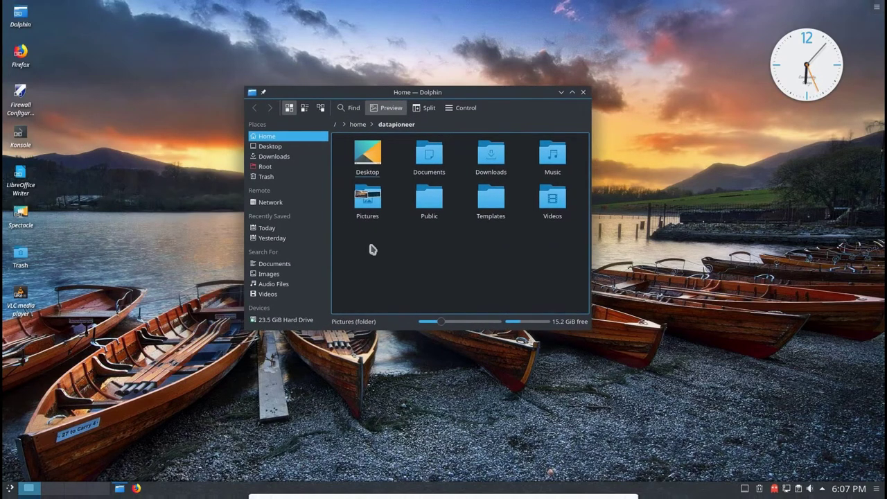
pyautogui.click(436, 156)
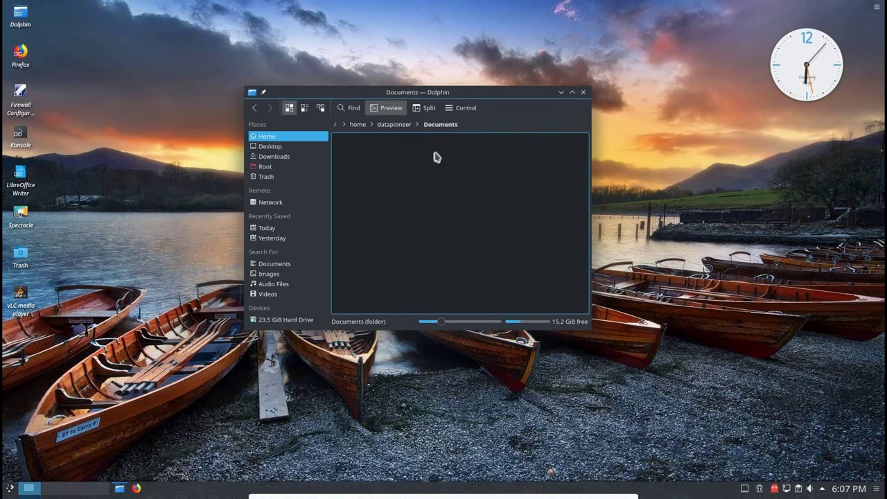
pyautogui.click(357, 124)
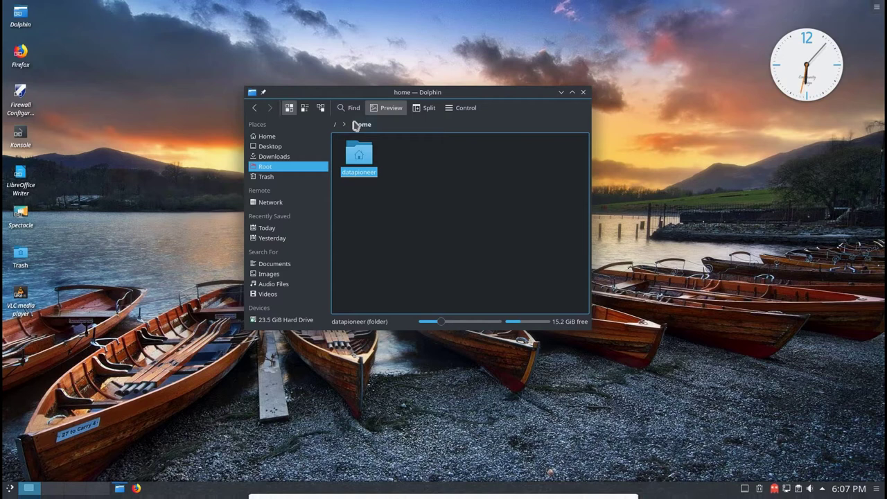
pyautogui.click(363, 158)
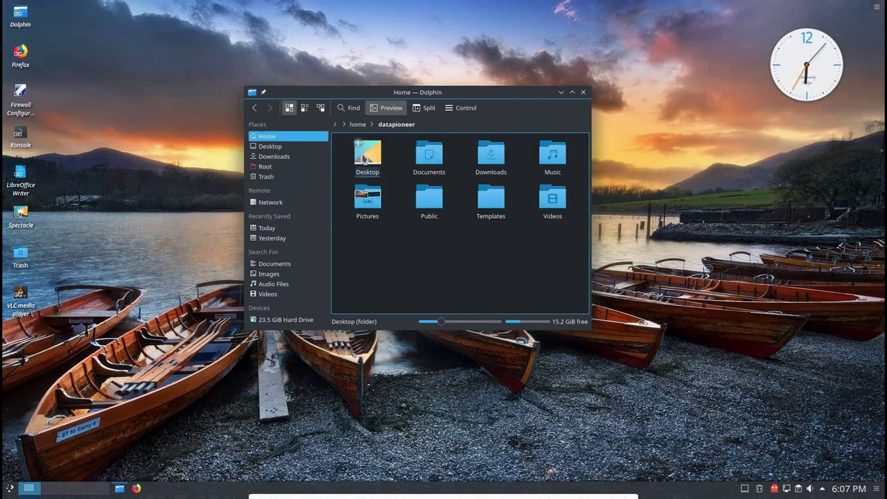
pyautogui.click(372, 208)
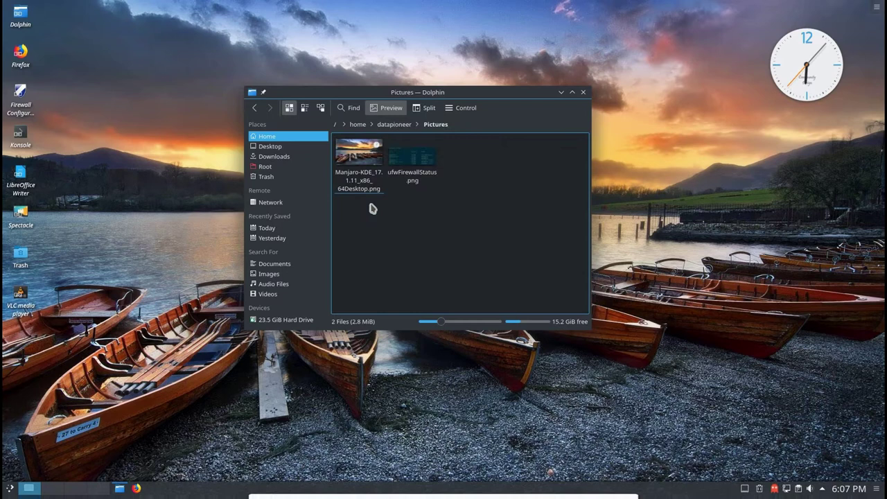
# Step: View ufwFirewallStatus.png in Gwenview, then close Gwenview and Dolphin
pyautogui.rightClick(418, 159)
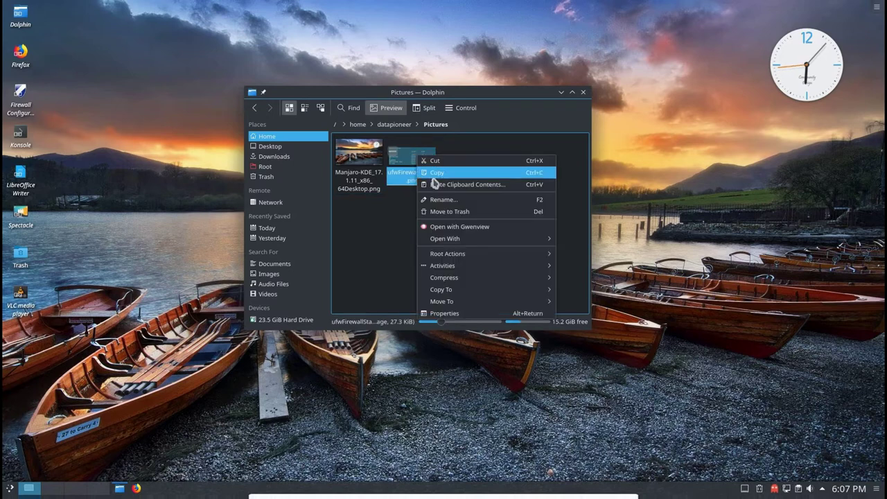
pyautogui.click(452, 226)
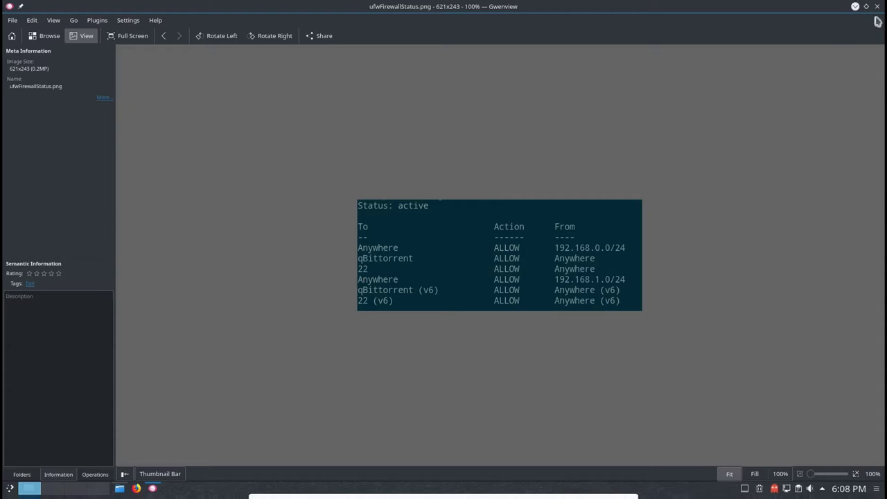
pyautogui.click(878, 8)
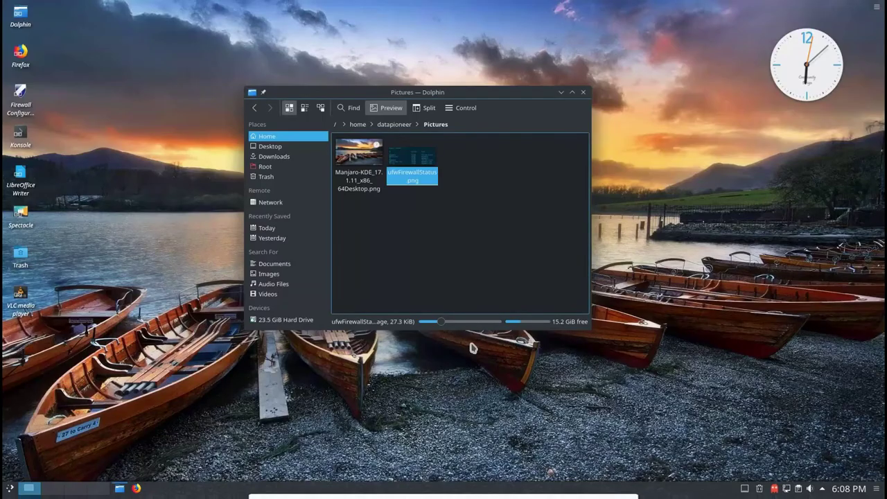
pyautogui.click(583, 93)
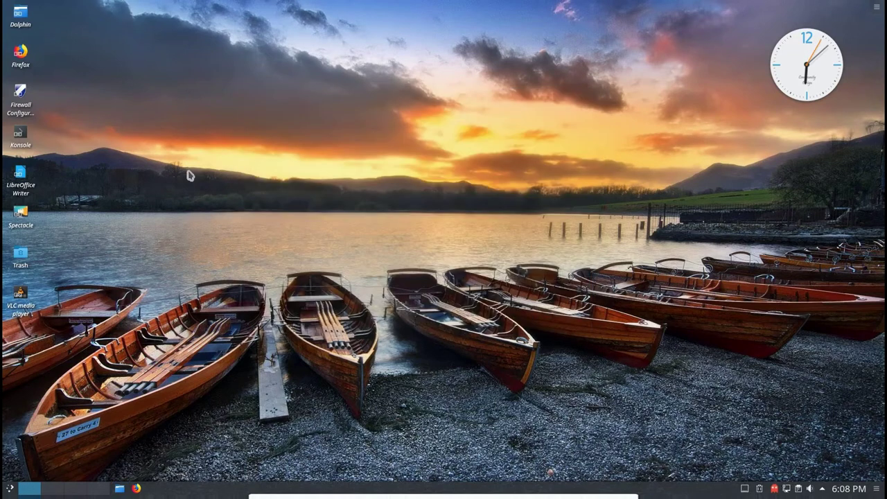
# Step: Launch Firefox from Kickoff and open Kadaza's Tech news listing
pyautogui.click(10, 488)
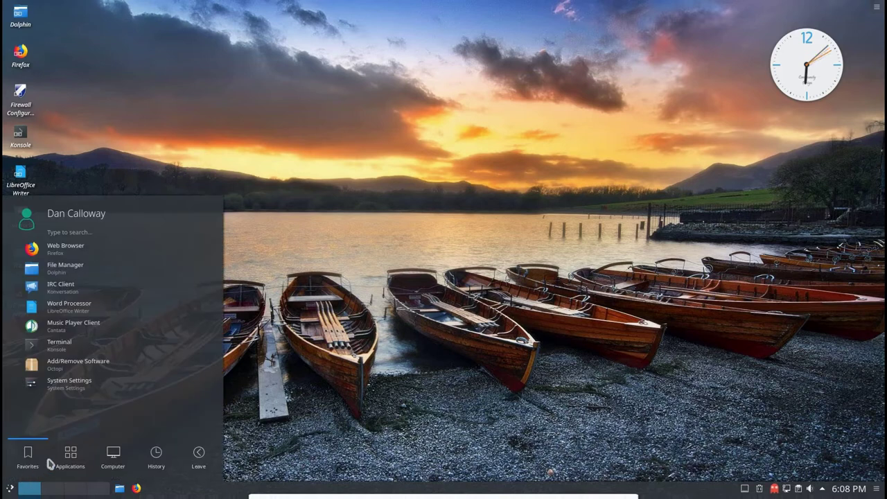
pyautogui.click(64, 247)
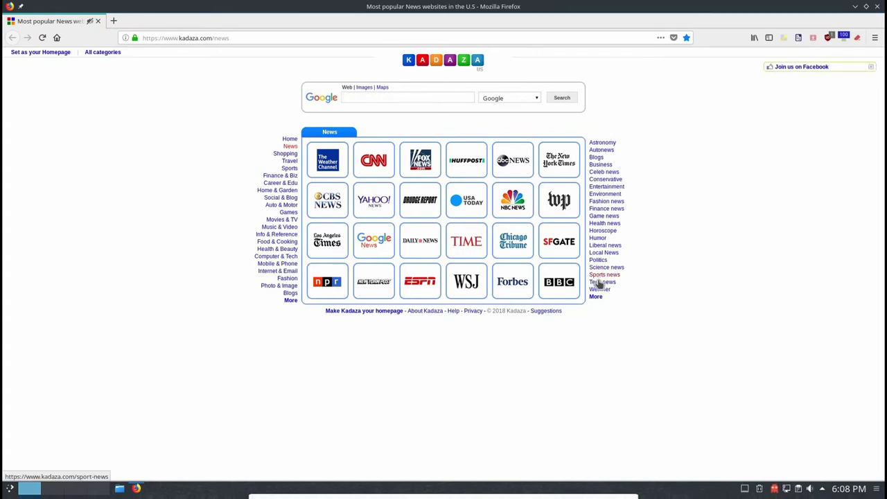
pyautogui.click(598, 283)
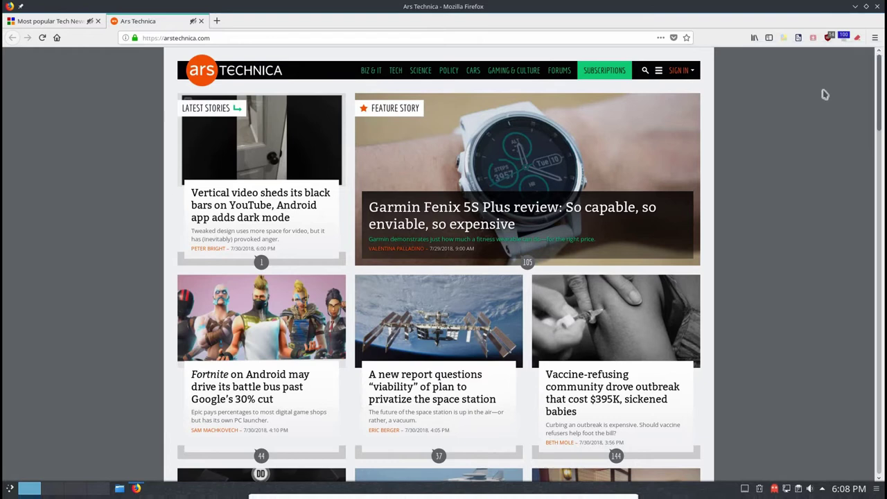
# Step: Check uBlock Origin's blocked requests on Ars Technica (14, 24%), then close Firefox
pyautogui.click(831, 38)
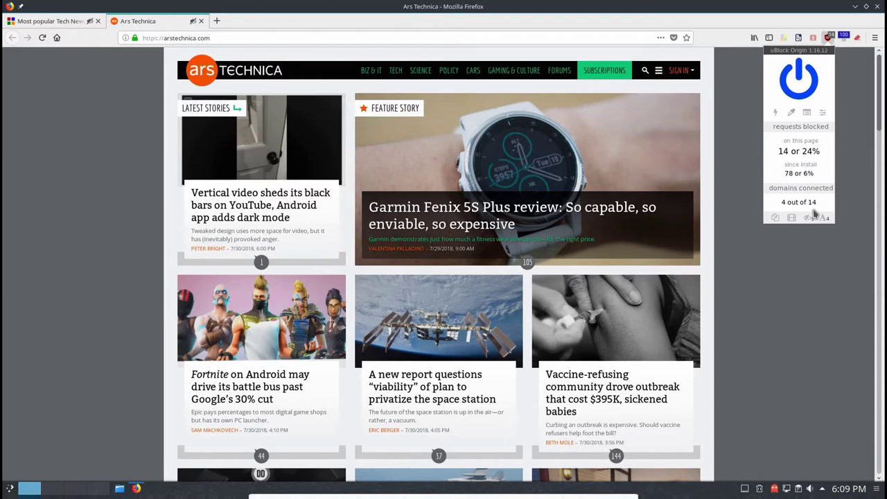
pyautogui.click(867, 123)
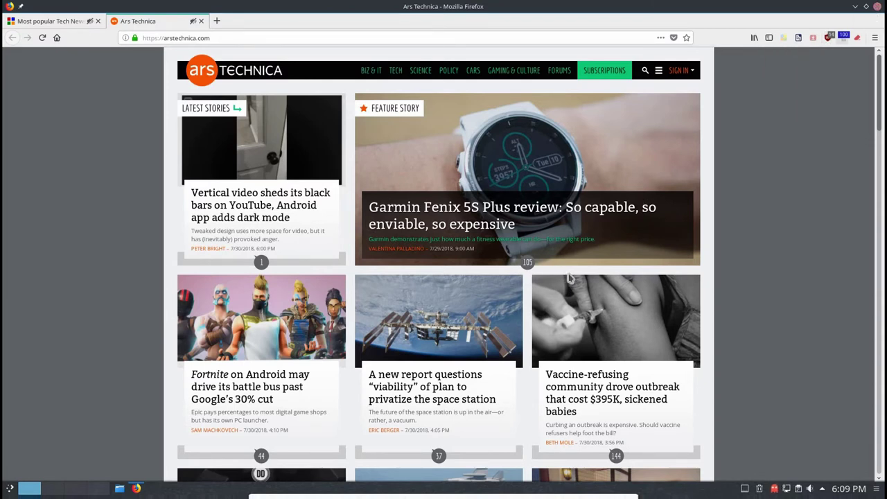
pyautogui.hotkey('ctrl', 'F12')
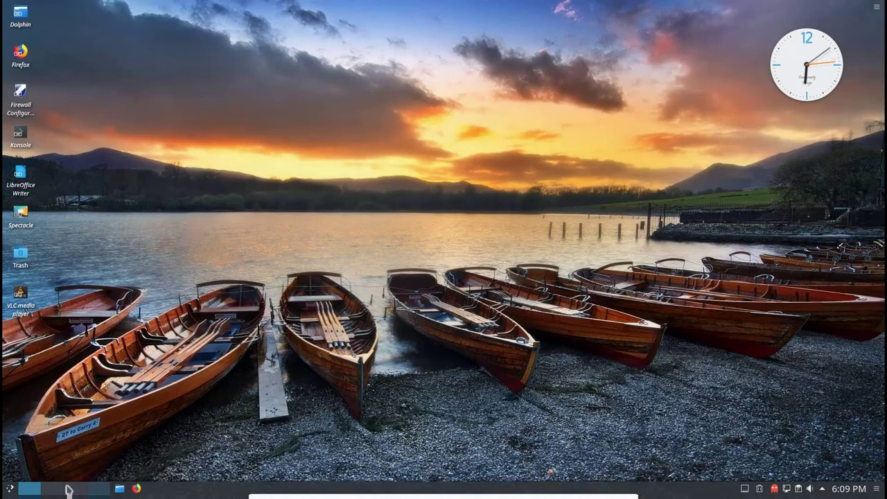
# Step: Launch LibreOffice Writer, view About LibreOffice showing version 6.0.5.2, then quit Writer
pyautogui.click(13, 489)
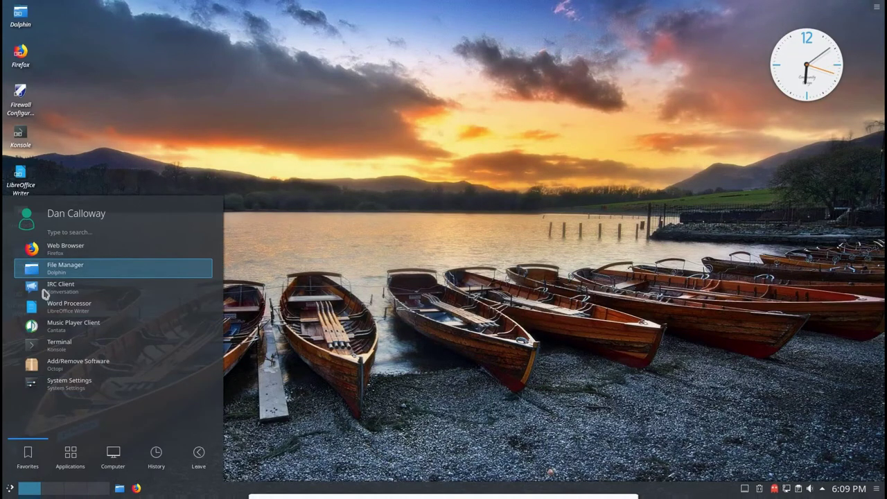
pyautogui.click(64, 318)
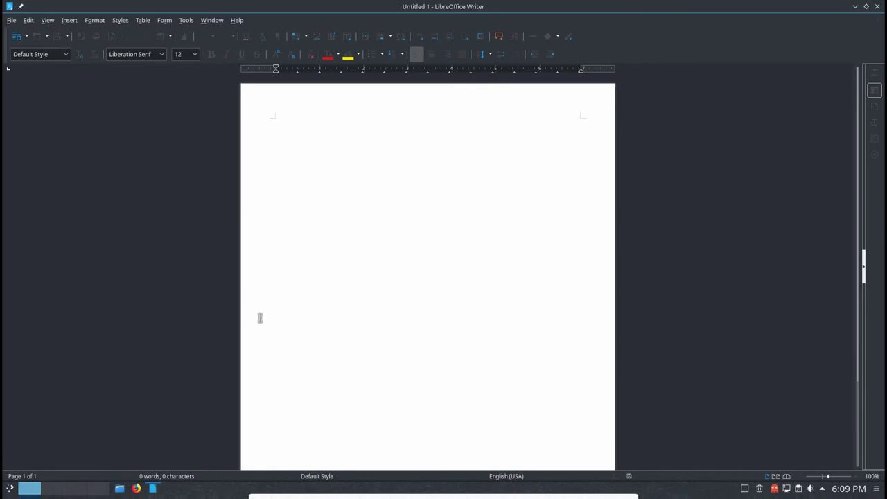
pyautogui.click(237, 23)
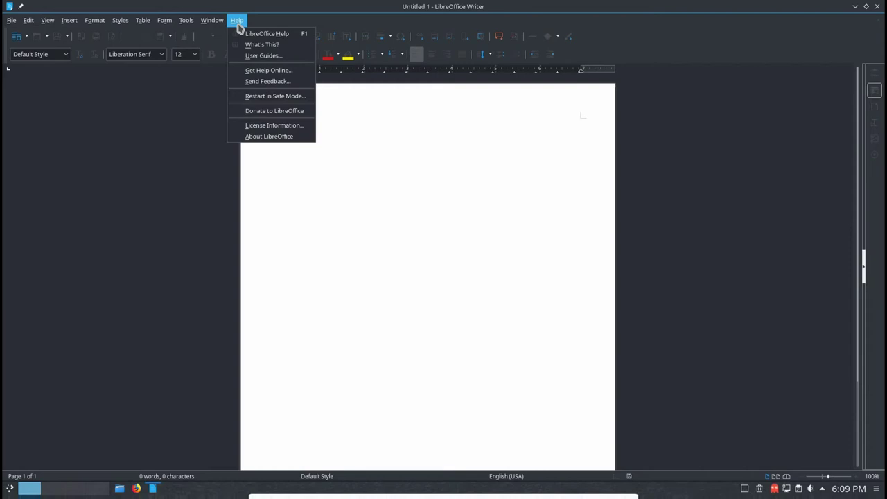
pyautogui.click(277, 136)
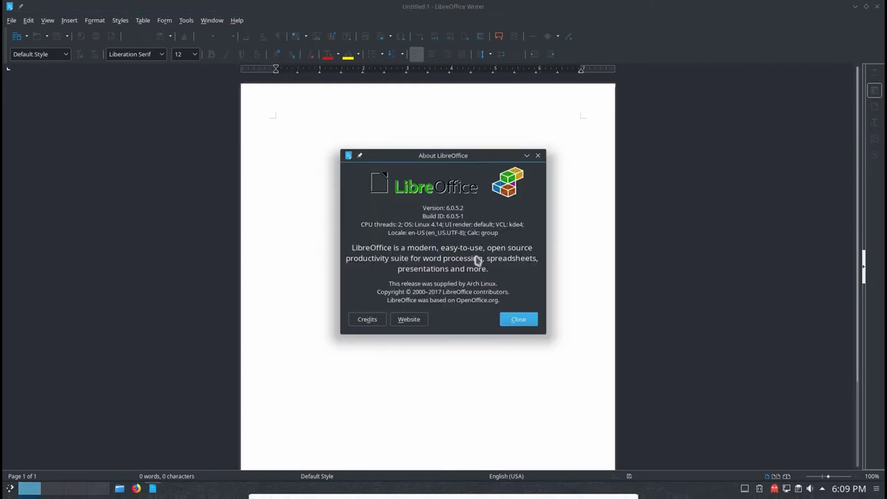
pyautogui.click(513, 321)
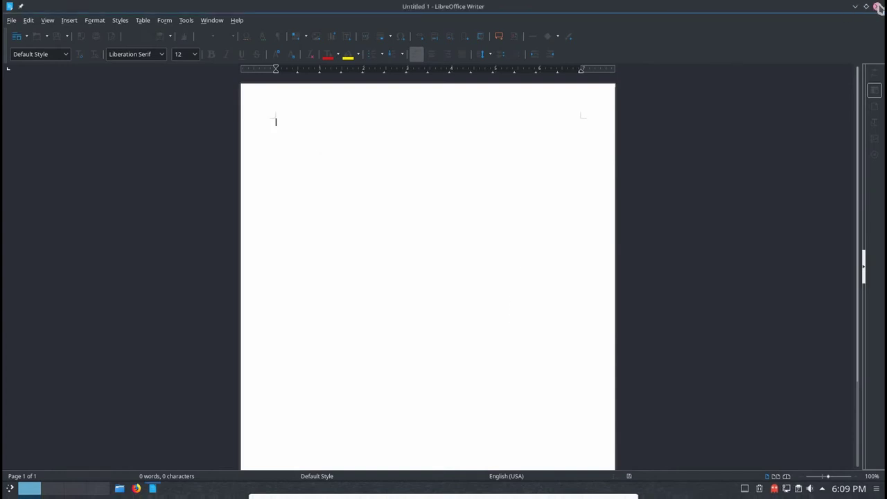
pyautogui.hotkey('ctrl', 'q')
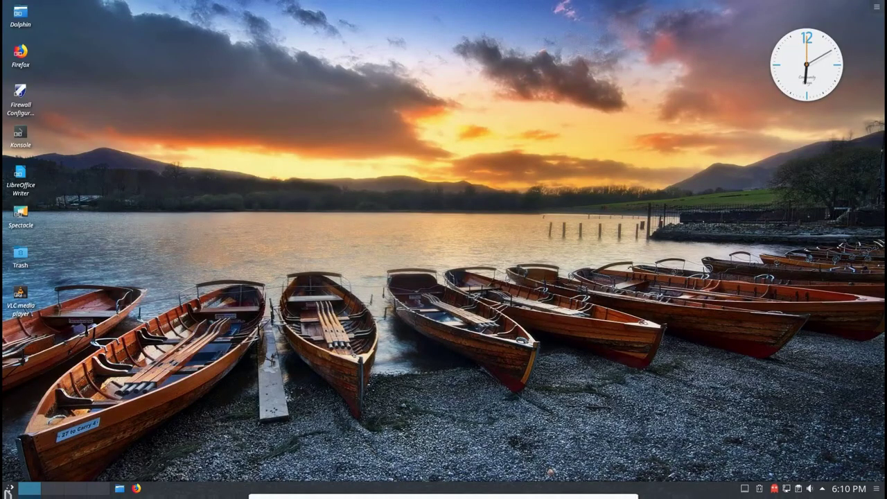
# Step: Launch Konsole and run 'uname -r' to show kernel 4.14.53-1-MANJARO
pyautogui.click(9, 490)
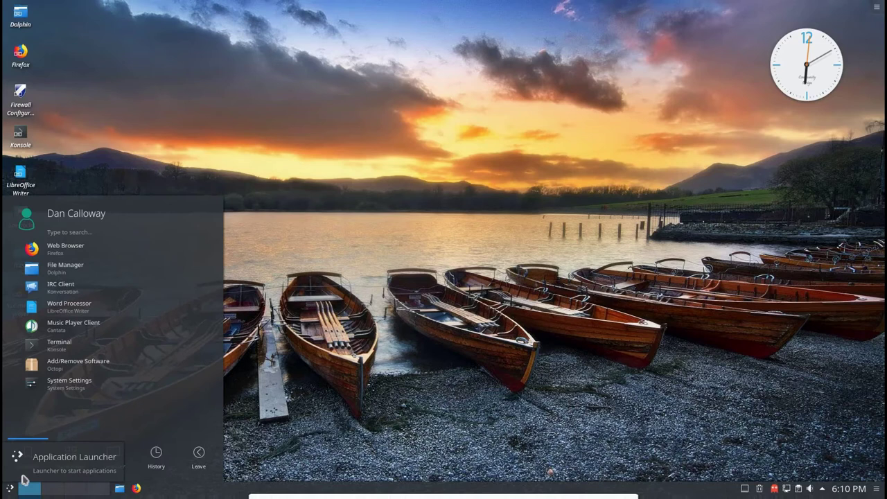
pyautogui.click(69, 350)
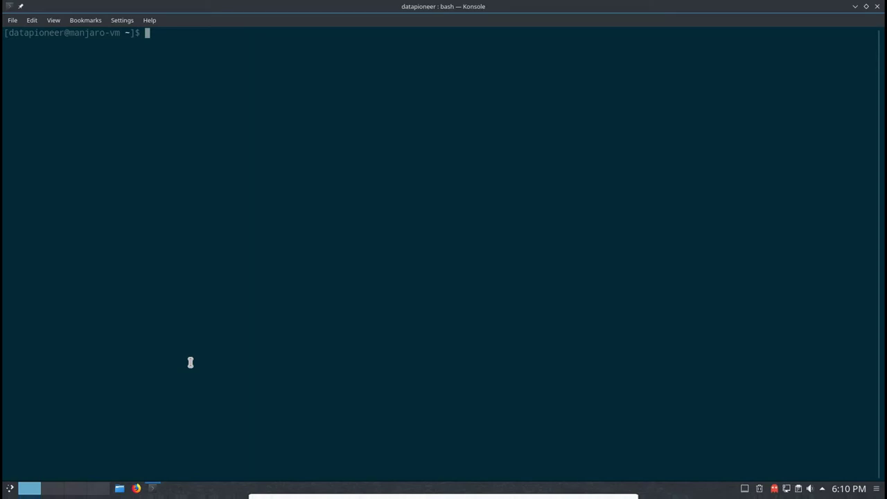
pyautogui.write('uname -r')
pyautogui.press('Return')
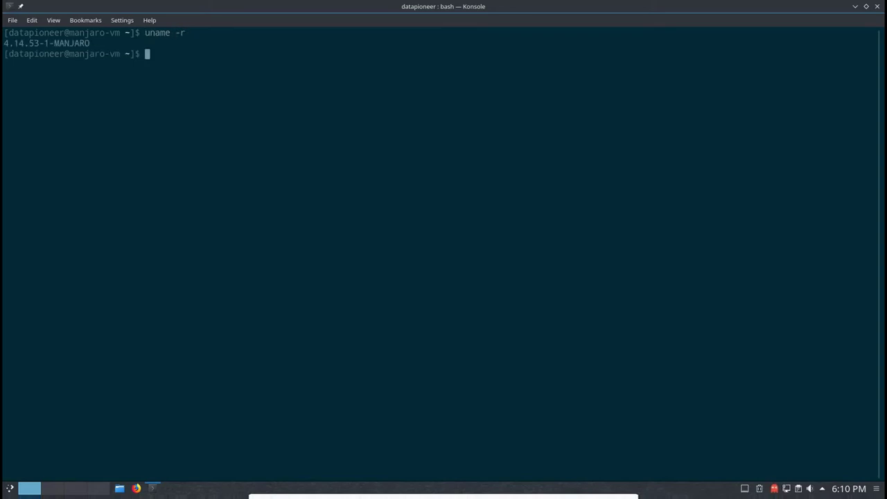
# Step: Try 'ifconfig', clear the screen, and enter 'pacman -Syu' at the prompt
pyautogui.write('ifconfig')
pyautogui.press('Return')
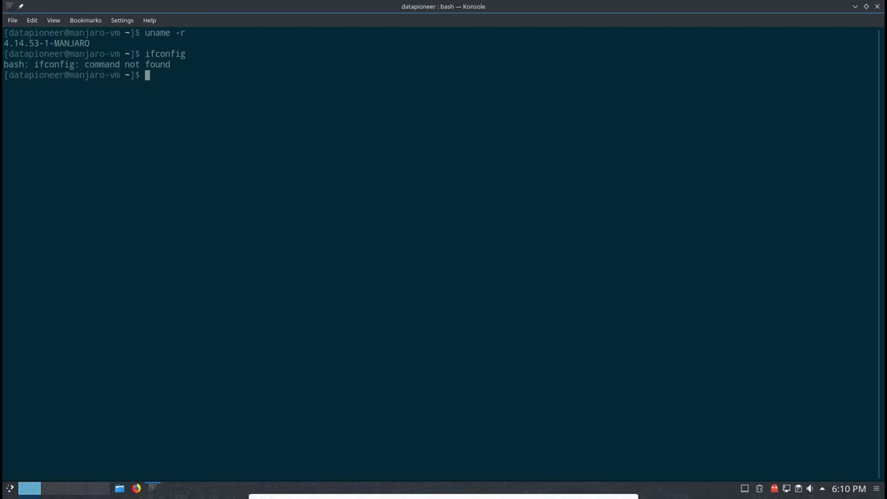
pyautogui.write('clear')
pyautogui.press('Return')
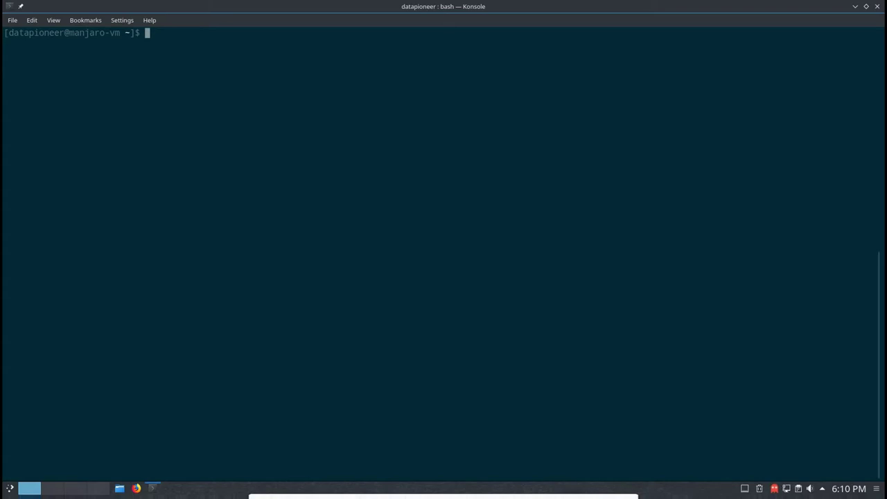
pyautogui.write('pacman -Syu')
# Step: Run pacman -Syu as the normal user, get the root error, then switch to root with su
pyautogui.press('Return')
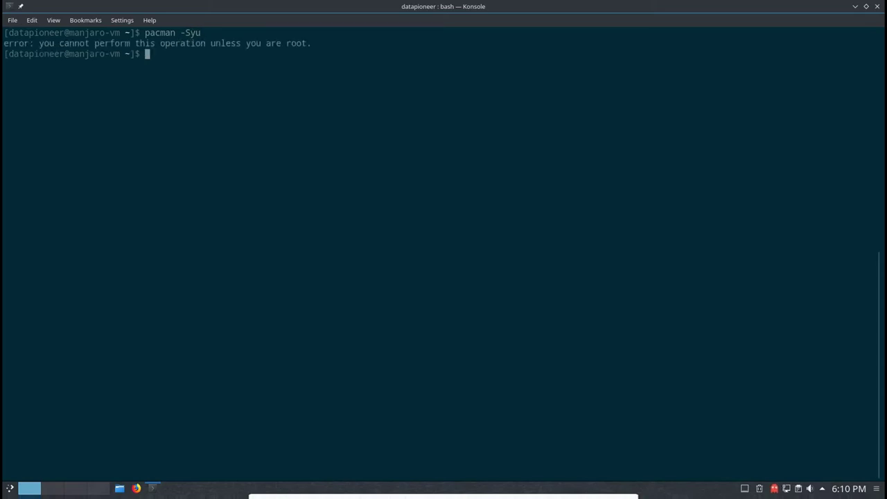
pyautogui.write('su')
pyautogui.press('Return')
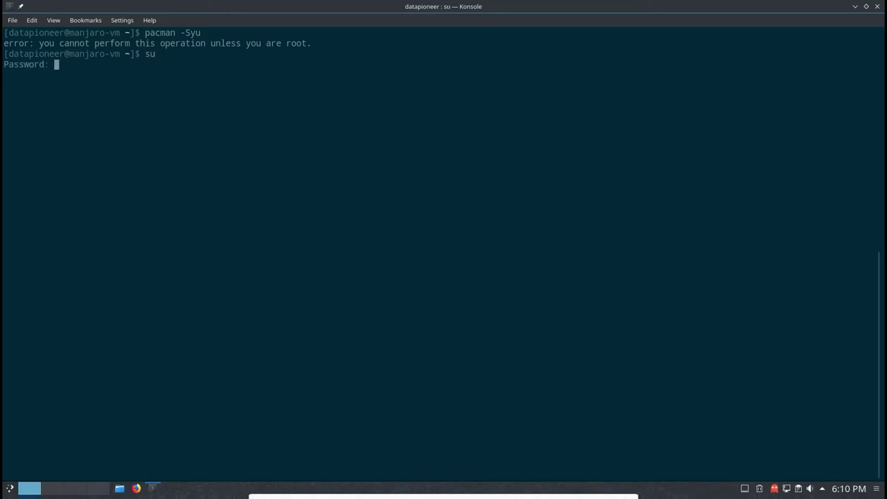
pyautogui.press('Return')
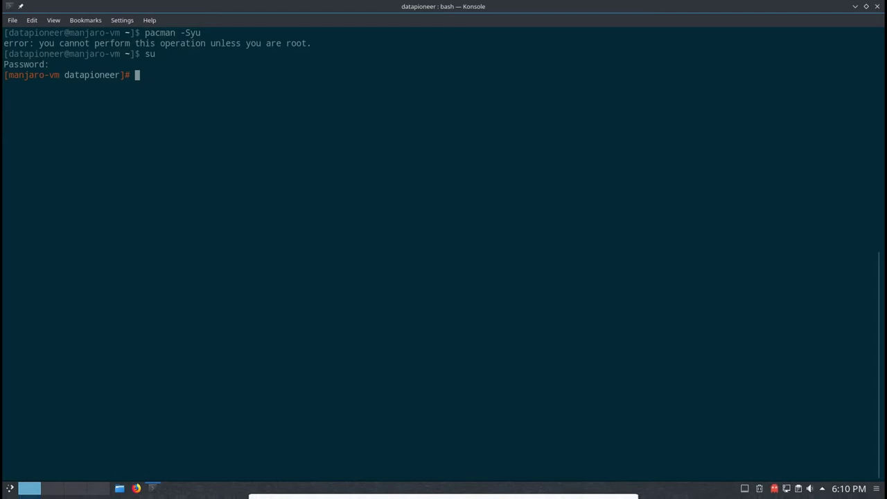
# Step: Run 'pacman -Syu' as root and answer 'y' to both Proceed prompts
pyautogui.write('pacman -Syu')
pyautogui.press('Return')
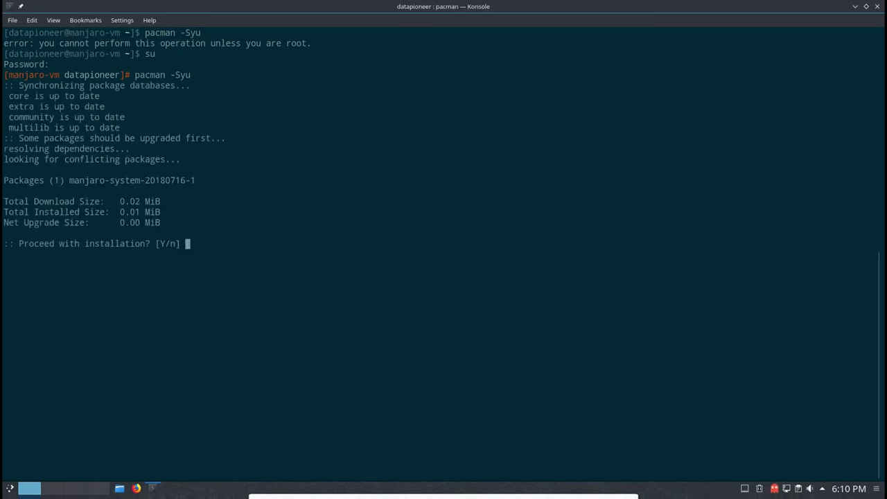
pyautogui.write('y')
pyautogui.press('Return')
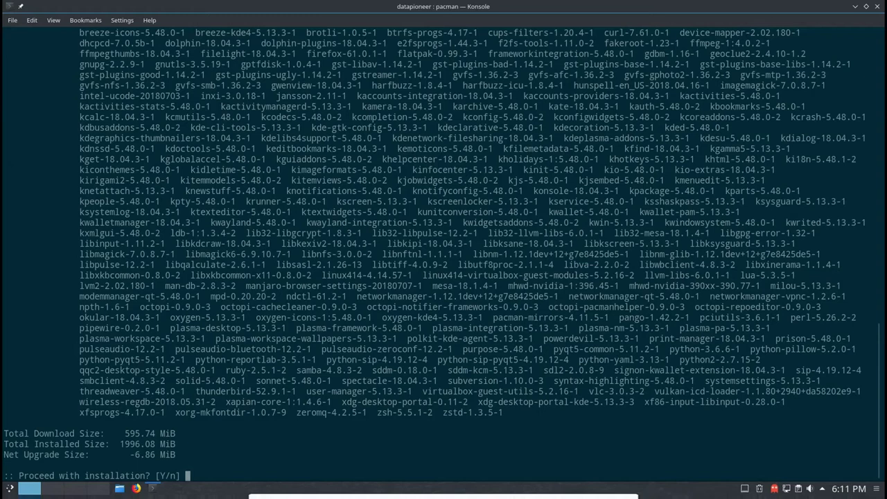
pyautogui.write('y')
pyautogui.press('Return')
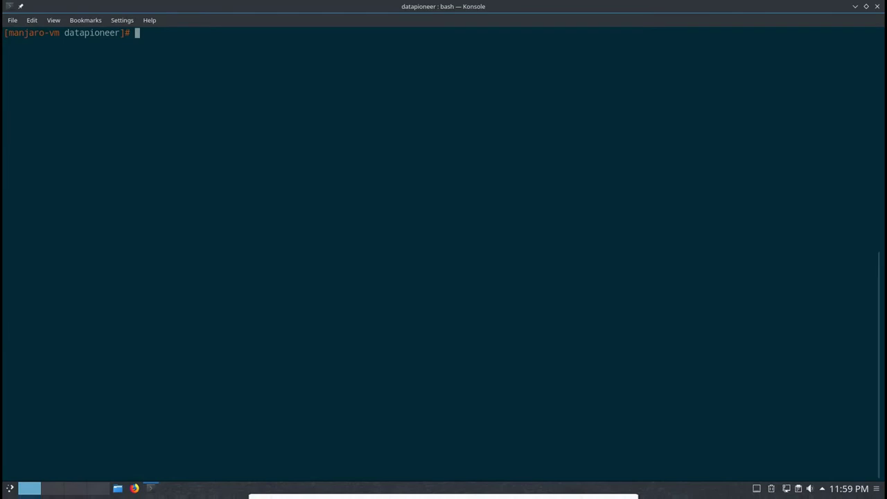
# Step: Run 'ip addr' and highlight enp0s3's inet 192.168.1.137 address line
pyautogui.write('ip addr')
pyautogui.press('Return')
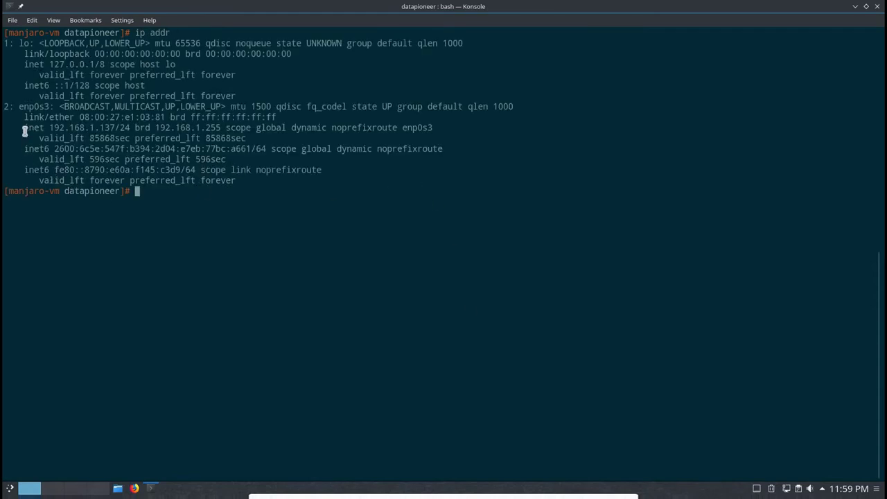
pyautogui.moveTo(24, 129); pyautogui.dragTo(130, 131)
pyautogui.click(174, 254)
# Step: Ping 192.168.1.157 three times, clear the screen, and enter 'systemctl status sshd'
pyautogui.write('ping -c 3 192.168.1.157')
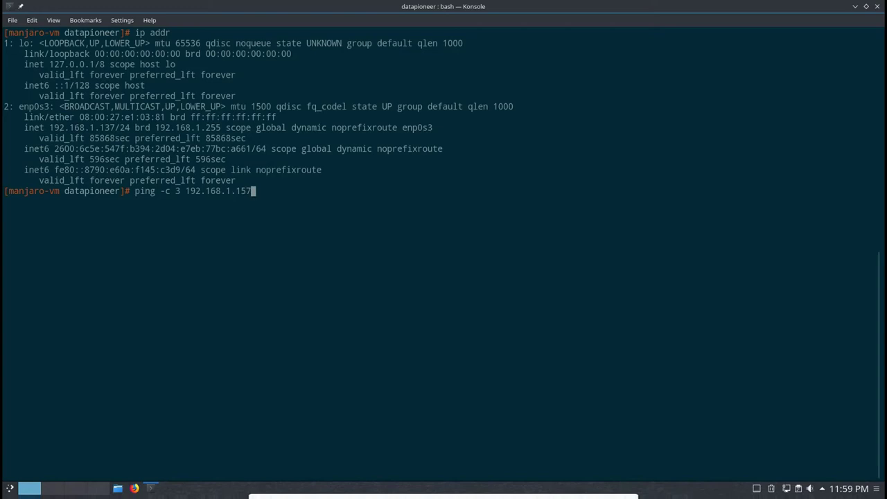
pyautogui.press('Return')
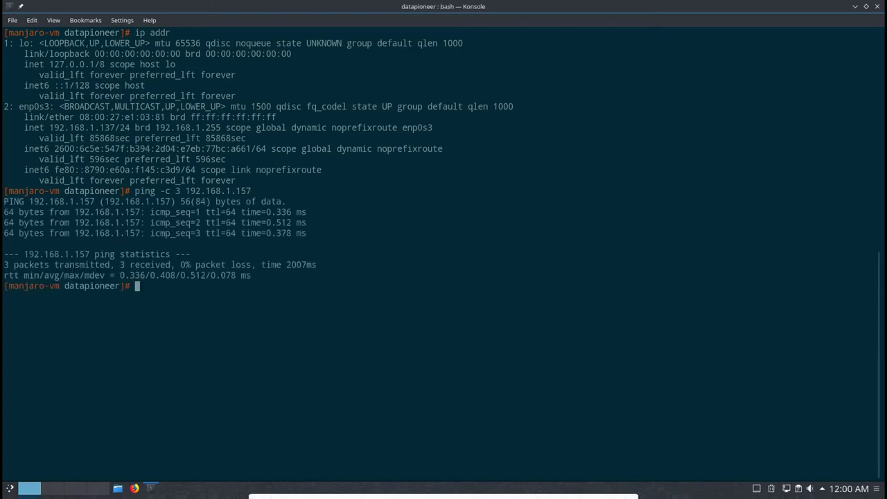
pyautogui.write('clear')
pyautogui.press('Return')
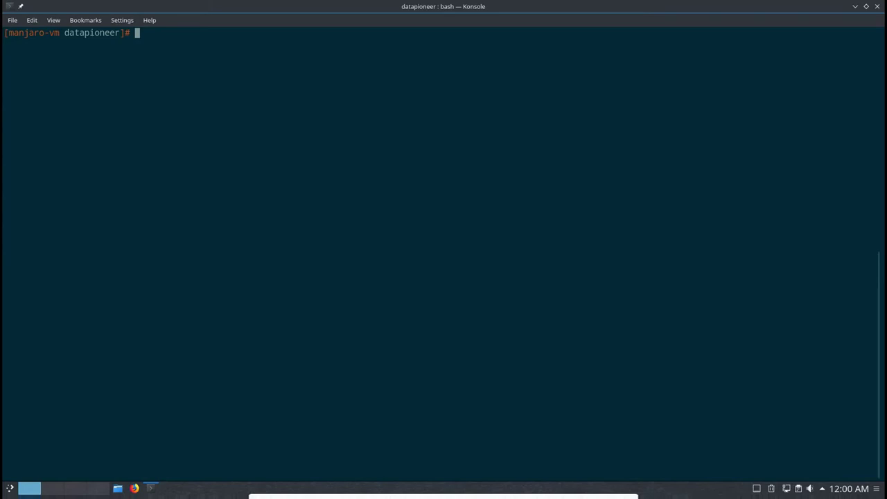
pyautogui.write('systemctl status sshd')
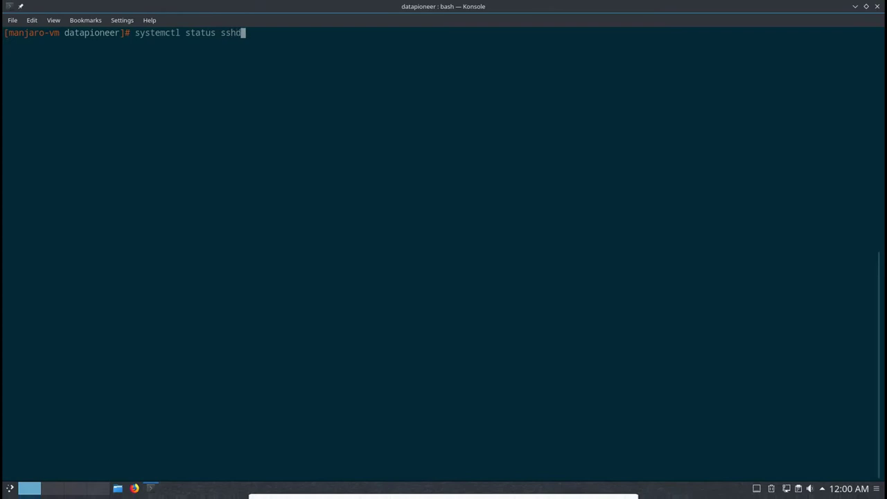
# Step: Check sshd's status and highlight its inactive (dead) state
pyautogui.press('Return')
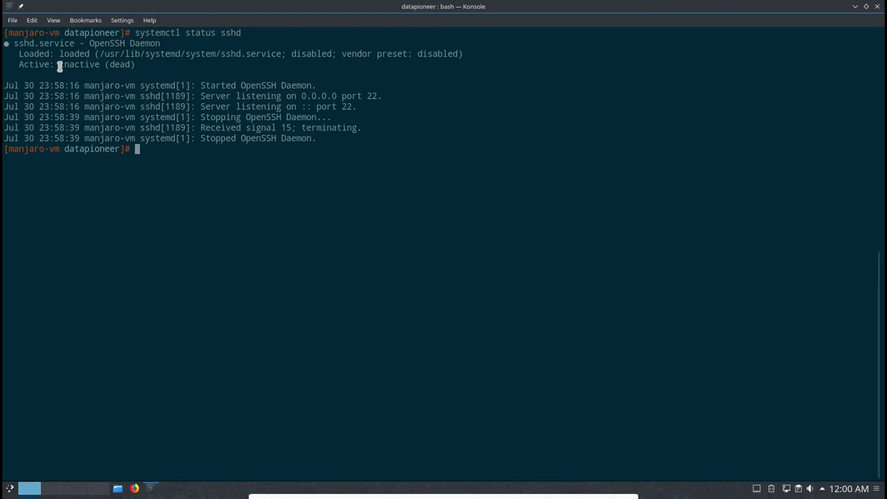
pyautogui.moveTo(59, 65); pyautogui.dragTo(136, 65)
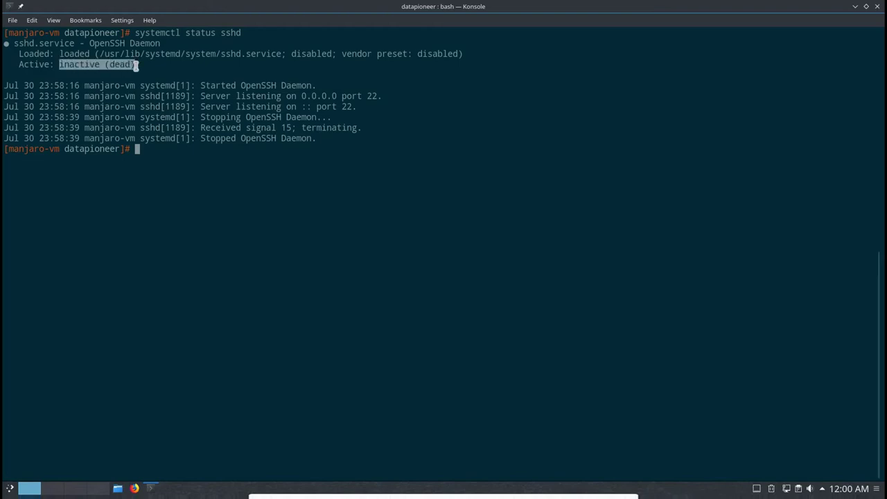
pyautogui.click(175, 148)
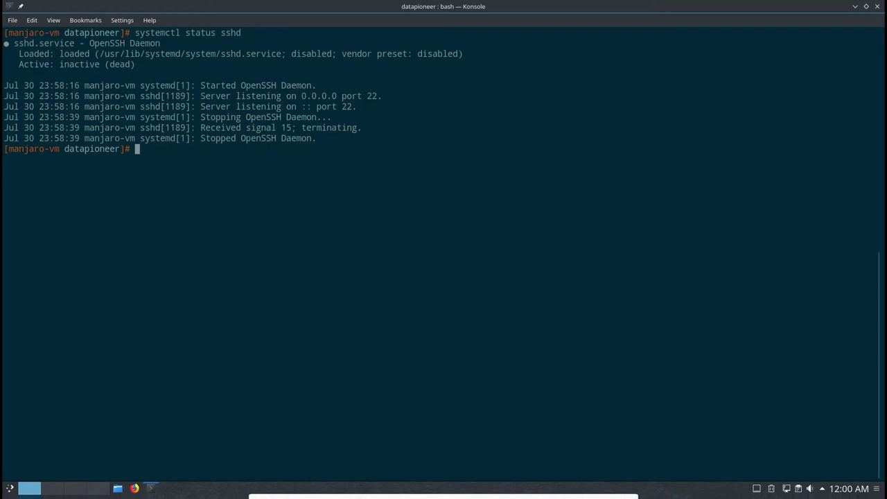
# Step: Run 'systemctl start sshd' and confirm the status shows active (running)
pyautogui.write('systemctl start sshd')
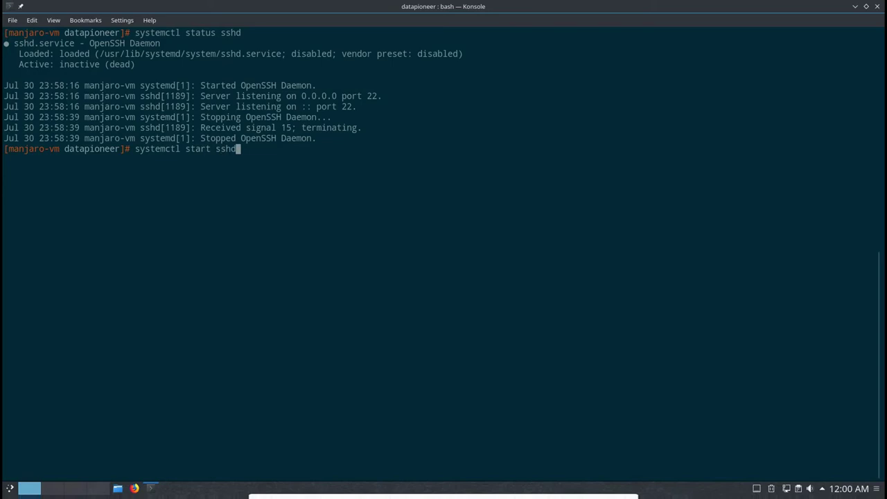
pyautogui.press('Return')
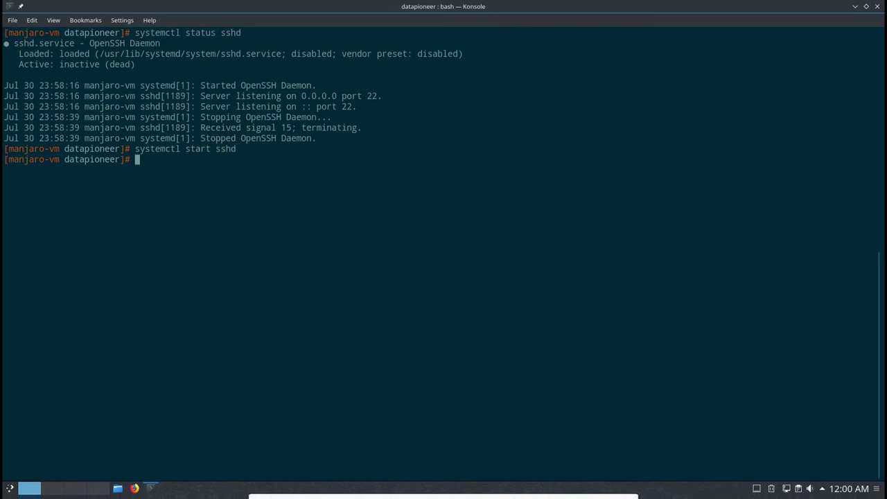
pyautogui.press('Up')
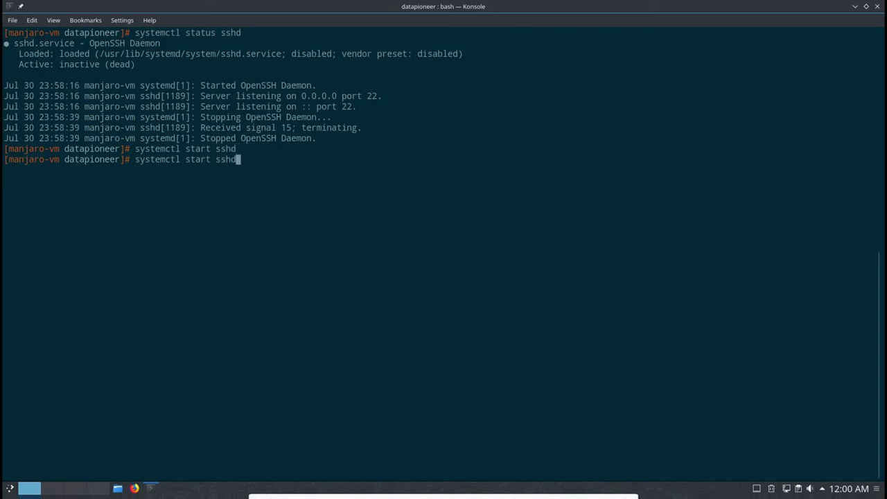
pyautogui.press('Up')
pyautogui.press('Return')
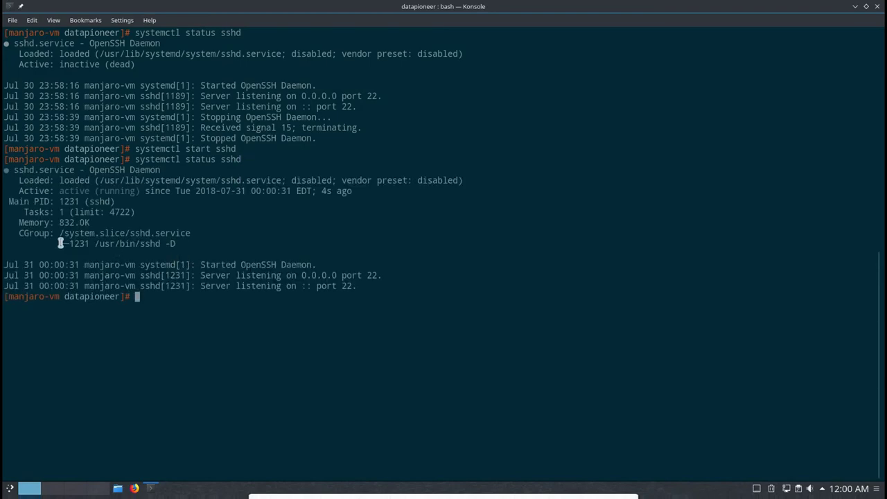
pyautogui.moveTo(87, 192); pyautogui.dragTo(142, 192)
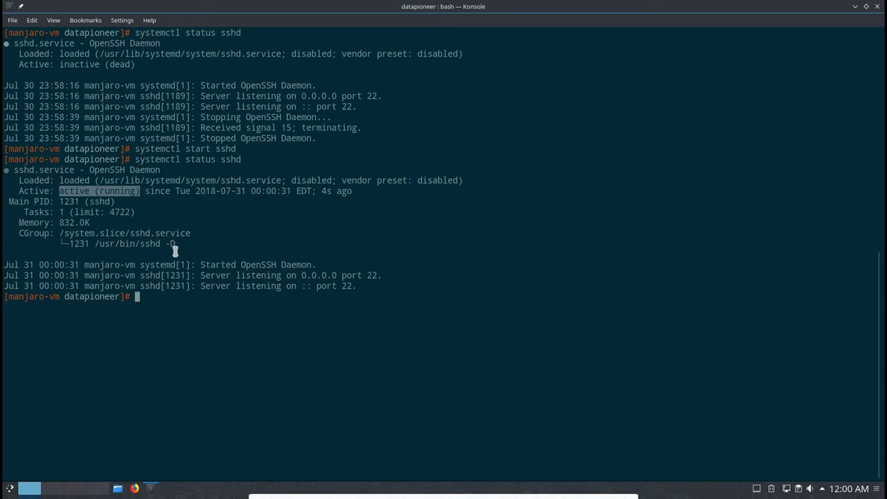
pyautogui.click(172, 301)
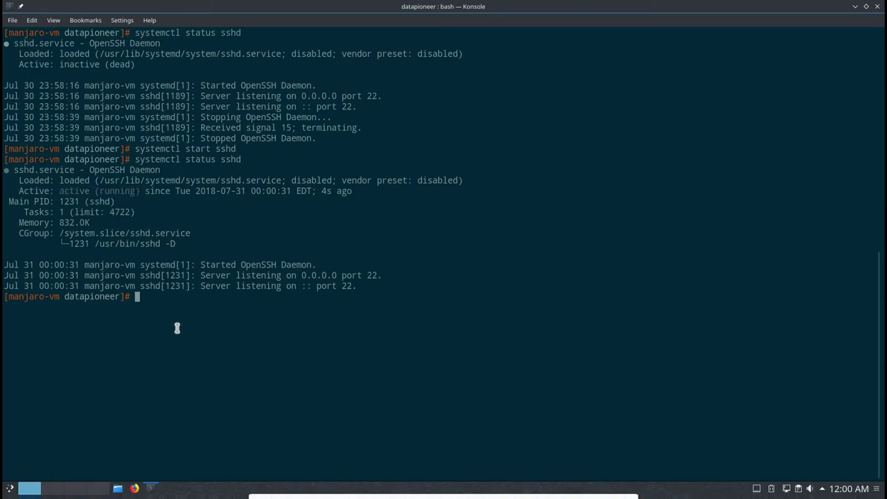
# Step: Edit the recalled start command into 'systemctl enable sshd', run it, and clear the screen
pyautogui.press('Up')
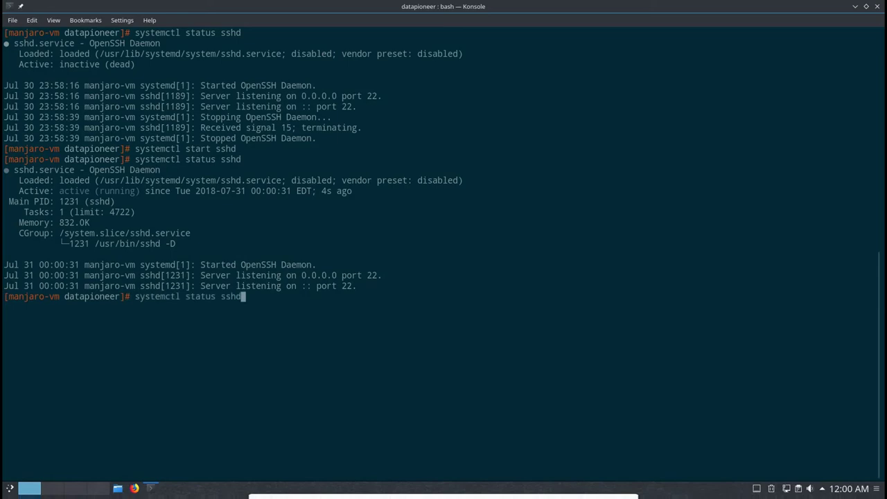
pyautogui.press('Up')
pyautogui.press('Left')
pyautogui.press('Left')
pyautogui.press('Left')
pyautogui.press('Left')
pyautogui.press('Left')
pyautogui.press('Left')
pyautogui.press('Right')
pyautogui.press('BackSpace')
pyautogui.press('BackSpace')
pyautogui.press('BackSpace')
pyautogui.press('BackSpace')
pyautogui.press('BackSpace')
pyautogui.write('enable')
pyautogui.press('Return')
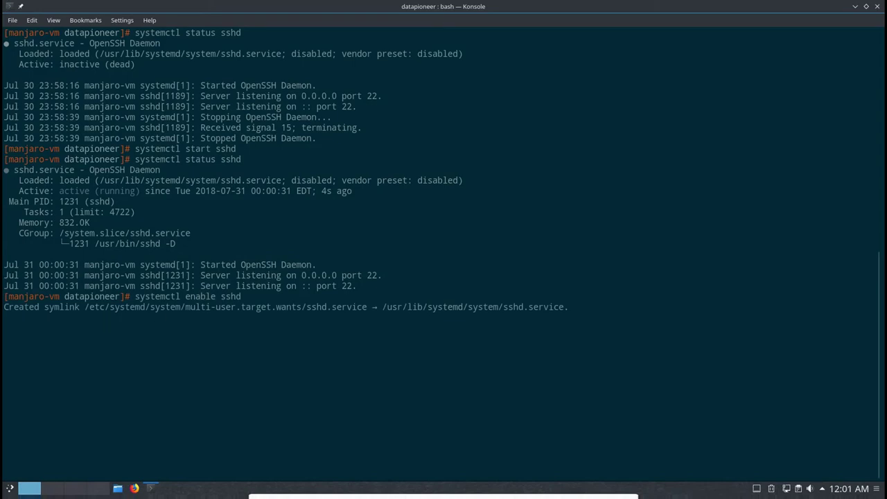
pyautogui.hotkey('ctrl', 'l')
# Step: Log into the WDMyCloud at 192.168.1.157 as root over SSH with the account password
pyautogui.write('ssh ')
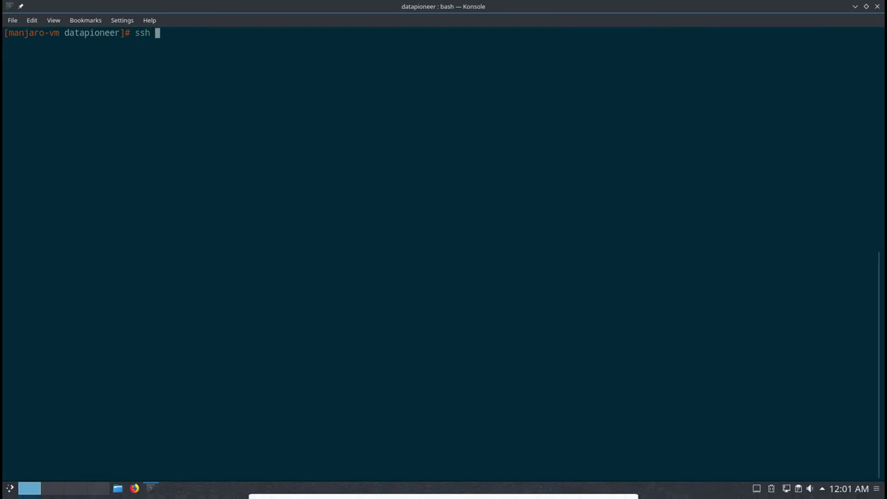
pyautogui.write('root@192.168.1.157')
pyautogui.press('Return')
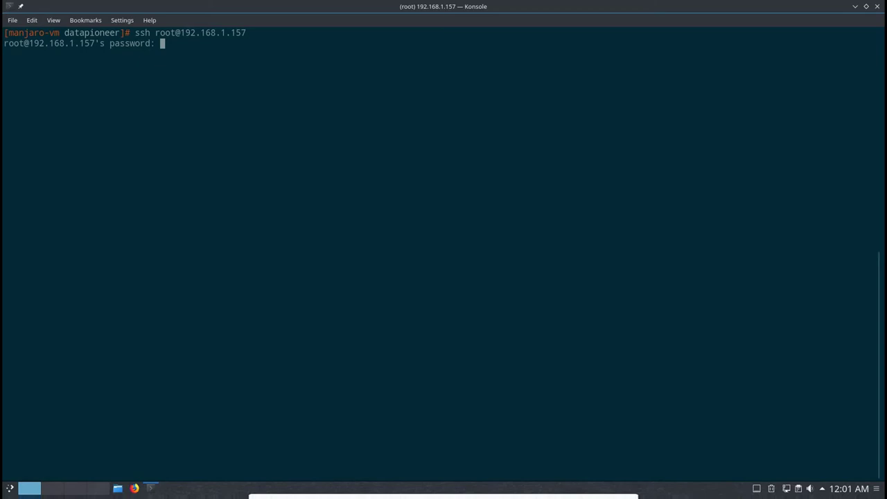
pyautogui.press('Return')
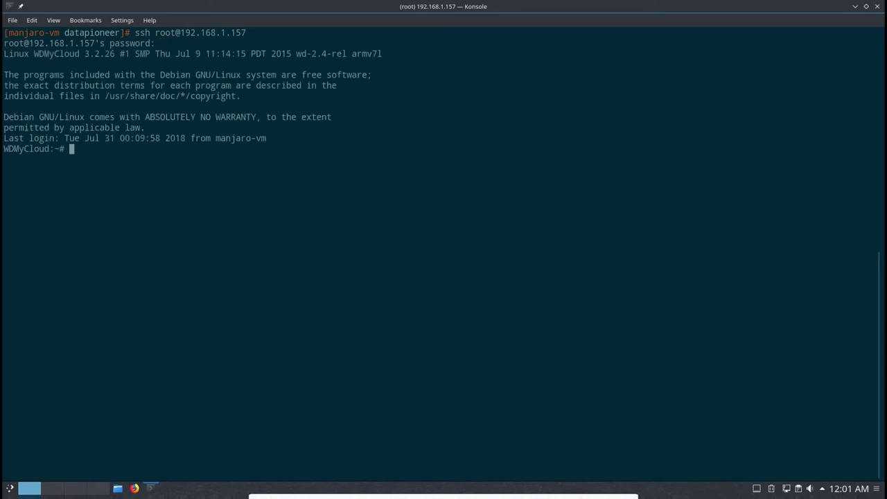
# Step: Change into /shares/Public/'Shared Pictures'/ and list its contents with ls -lh
pyautogui.write('cd /shares/Public/')
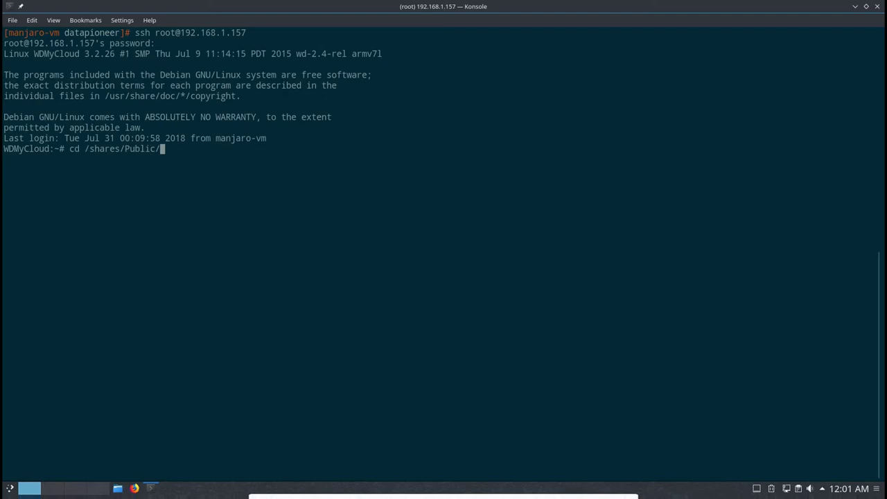
pyautogui.write("'Shared Pictures'")
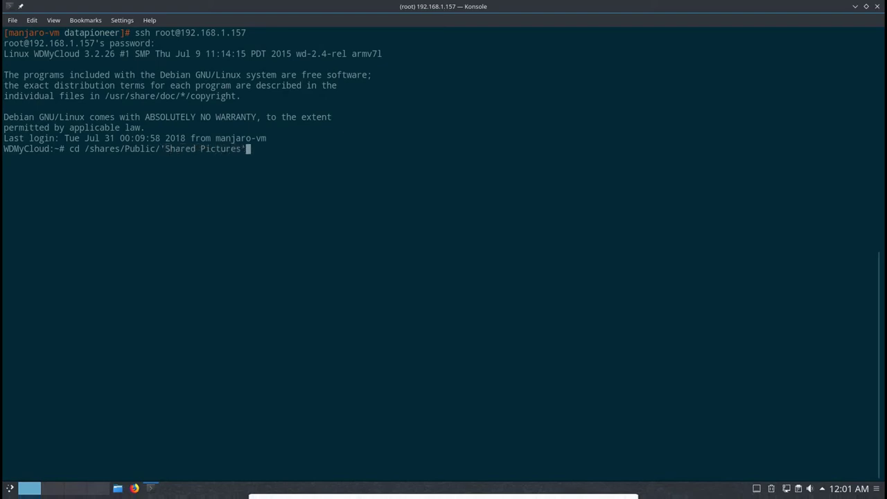
pyautogui.write('/')
pyautogui.press('Return')
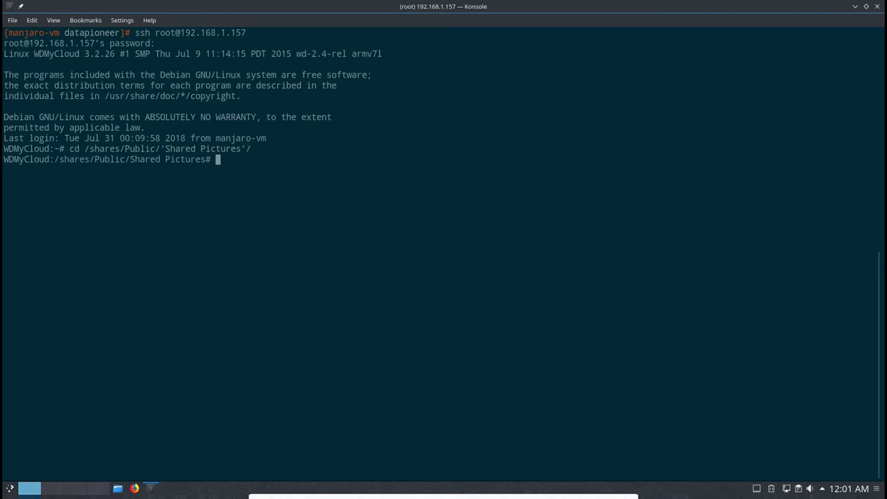
pyautogui.write('ls -lh')
pyautogui.press('Return')
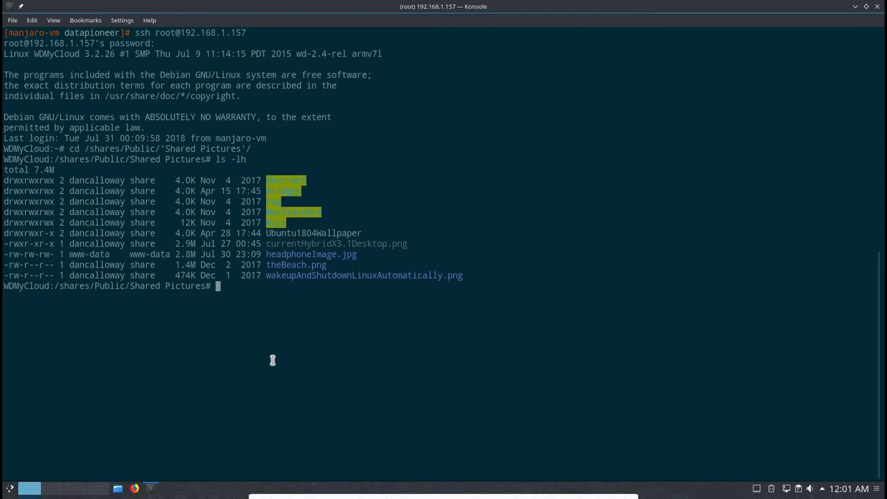
# Step: scp all Bridges pictures to the user's Pictures folder on 192.168.1.137, then exit the NAS
pyautogui.write('scp Bridges/*.*')
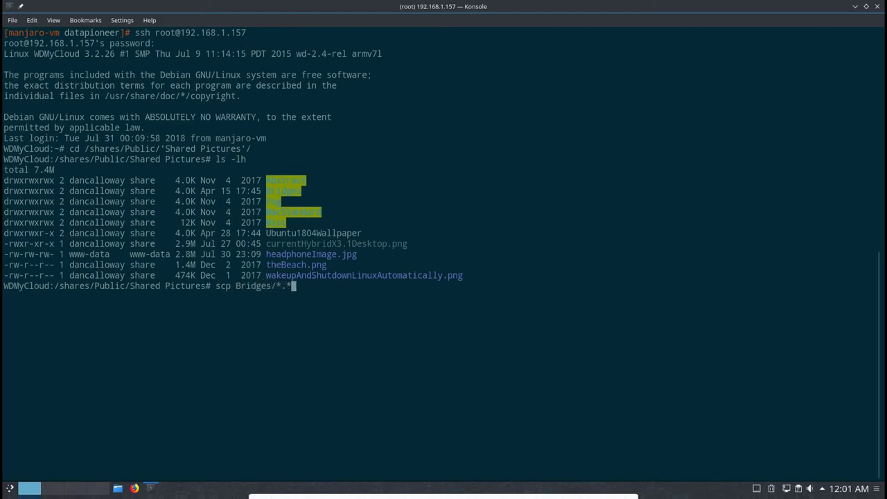
pyautogui.write('tapioneer@')
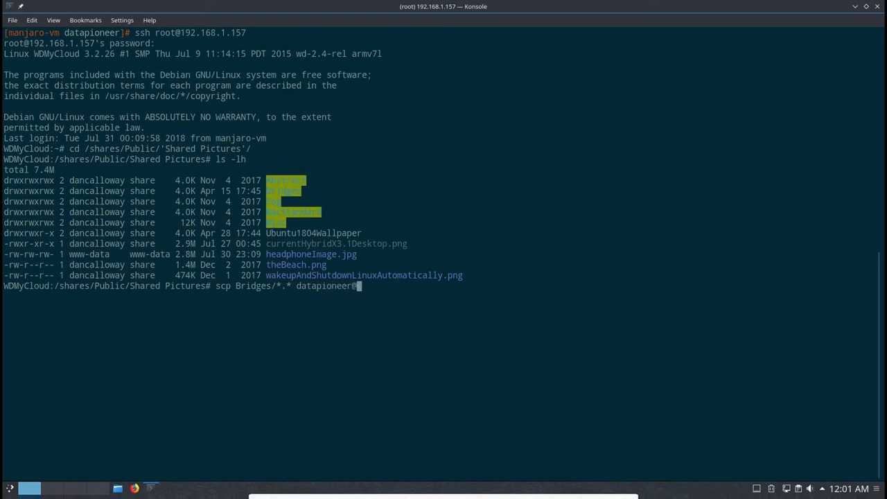
pyautogui.write('192.168.1.137:/ho')
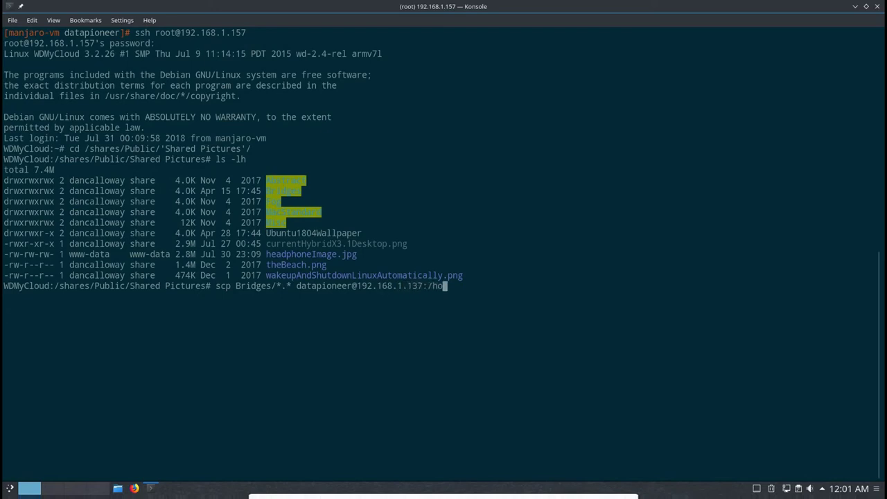
pyautogui.write('me/datapioneer/P')
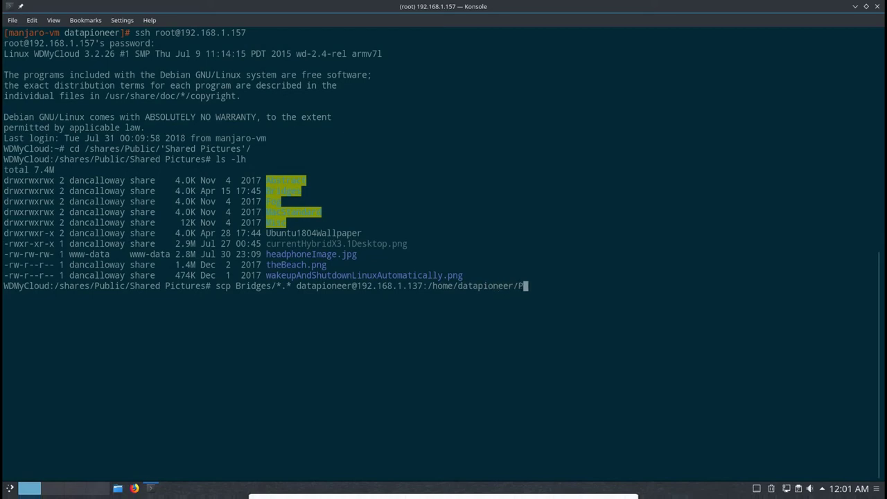
pyautogui.write('ictures/')
pyautogui.press('Return')
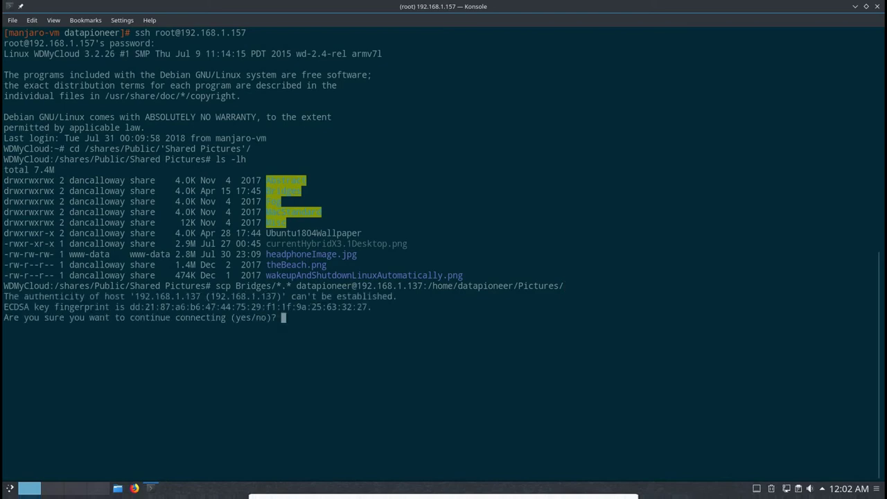
pyautogui.write('yes')
pyautogui.press('Return')
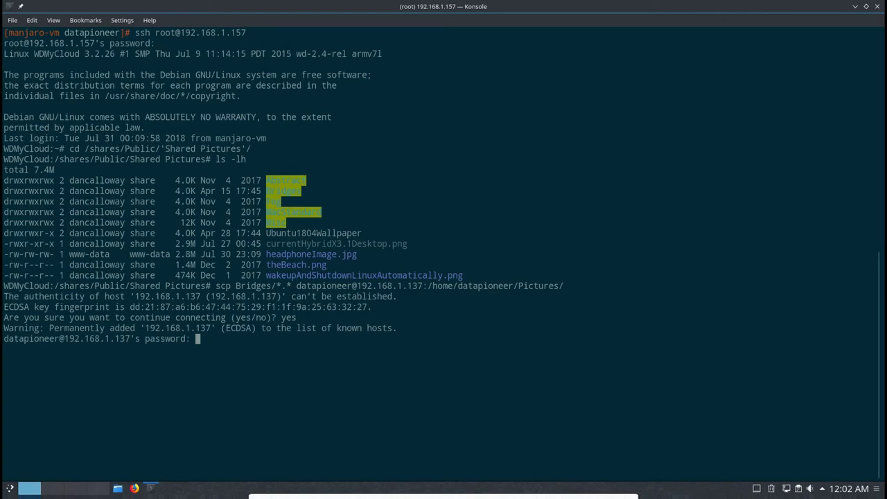
pyautogui.press('Return')
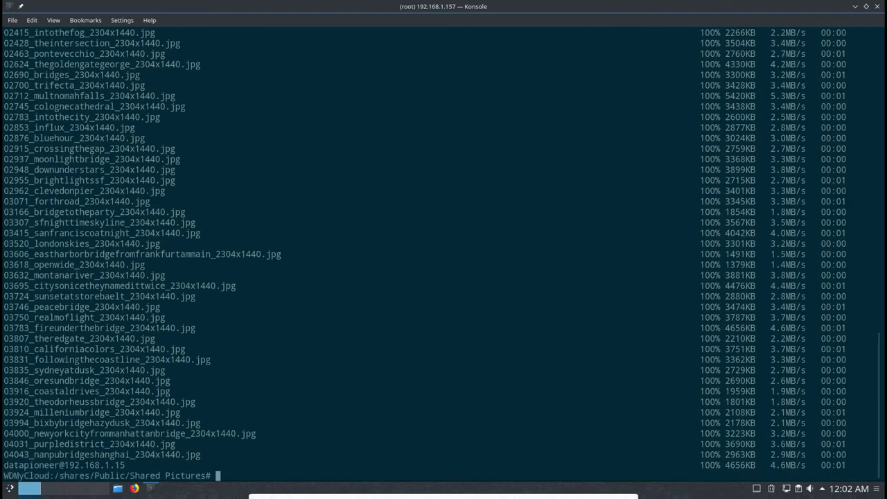
pyautogui.write('xit')
pyautogui.press('Return')
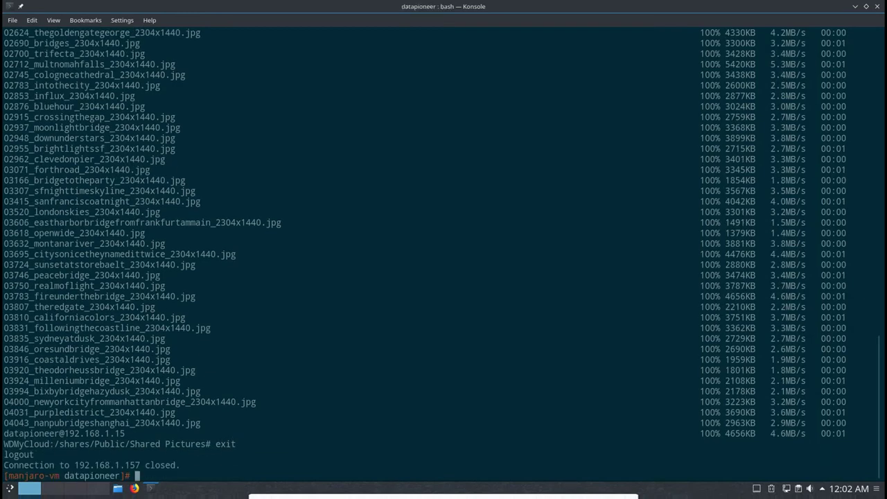
# Step: Clear the terminal and exit the remaining shells, closing Konsole
pyautogui.write('clear')
pyautogui.press('Return')
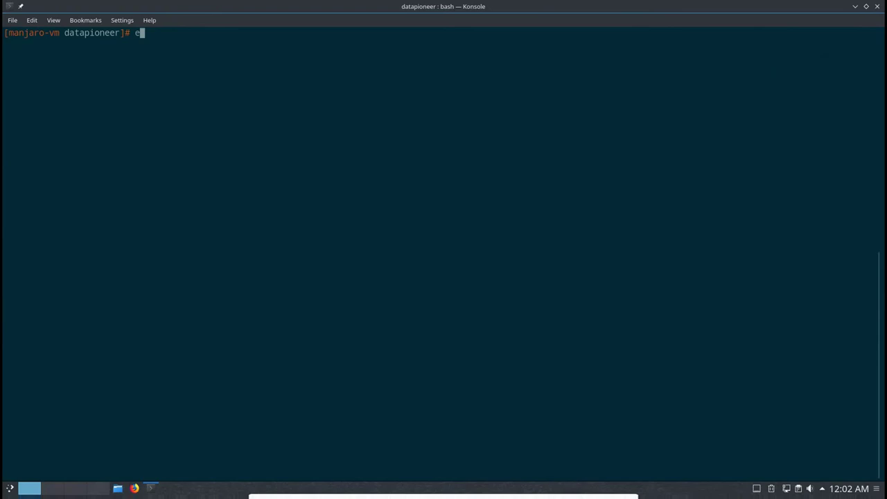
pyautogui.write('exit')
pyautogui.press('Return')
pyautogui.write('exit')
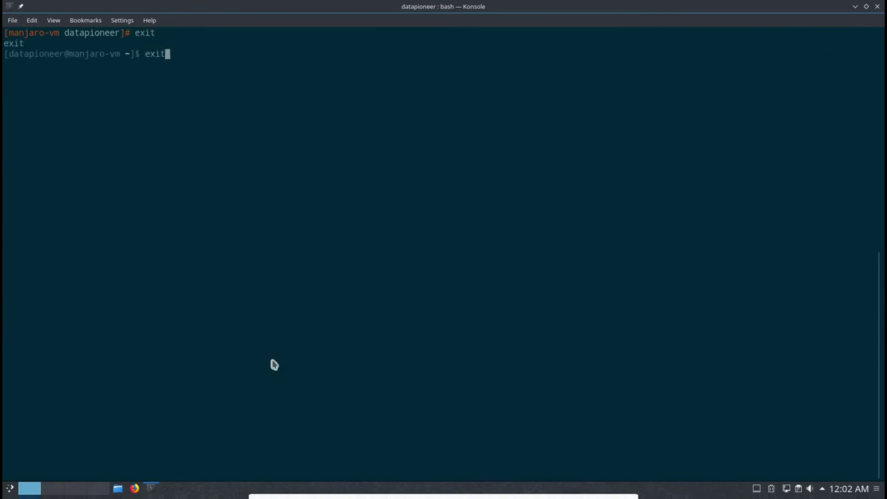
pyautogui.press('Return')
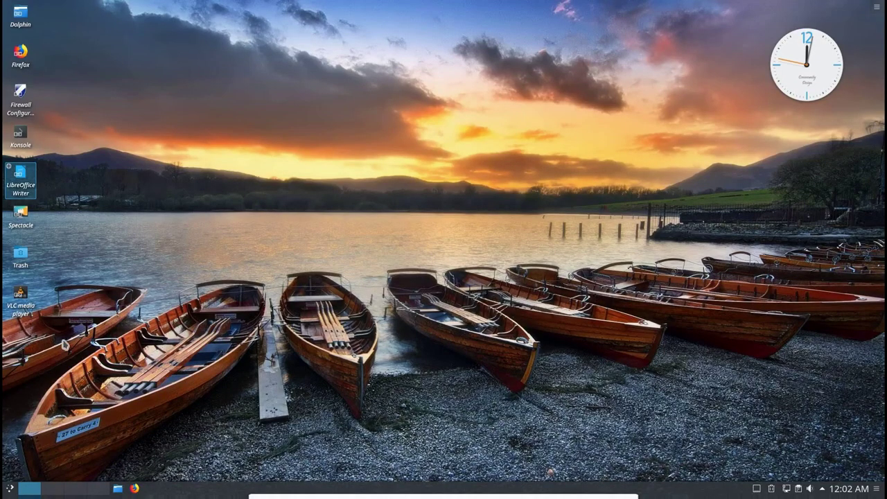
# Step: Open Dolphin, enlarge and centre its window, and browse the bridge images in Pictures
pyautogui.click(119, 488)
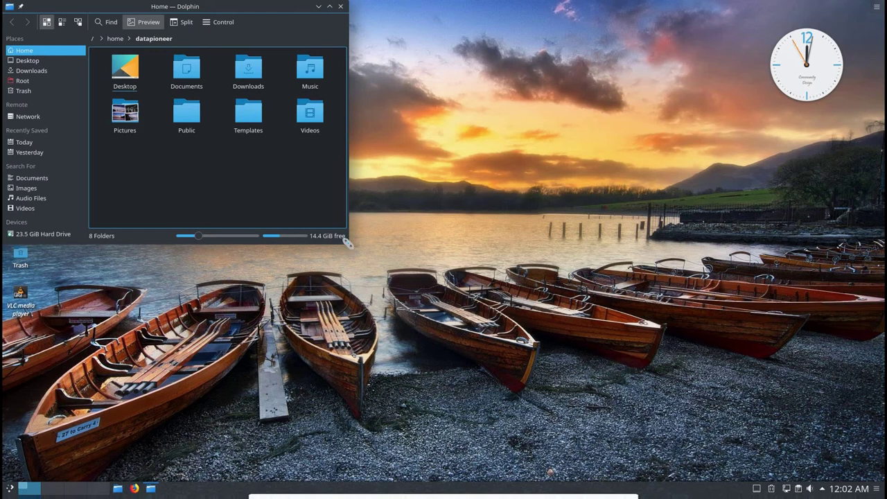
pyautogui.moveTo(348, 242); pyautogui.dragTo(556, 320)
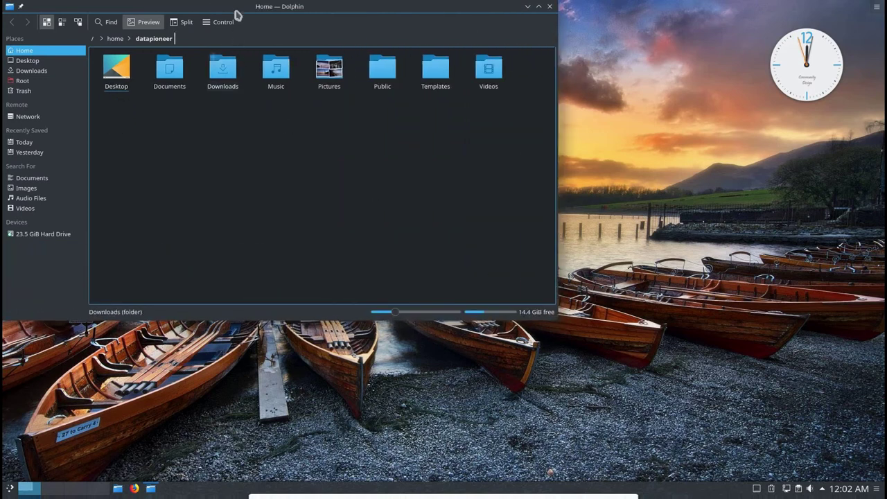
pyautogui.moveTo(236, 13); pyautogui.dragTo(386, 86)
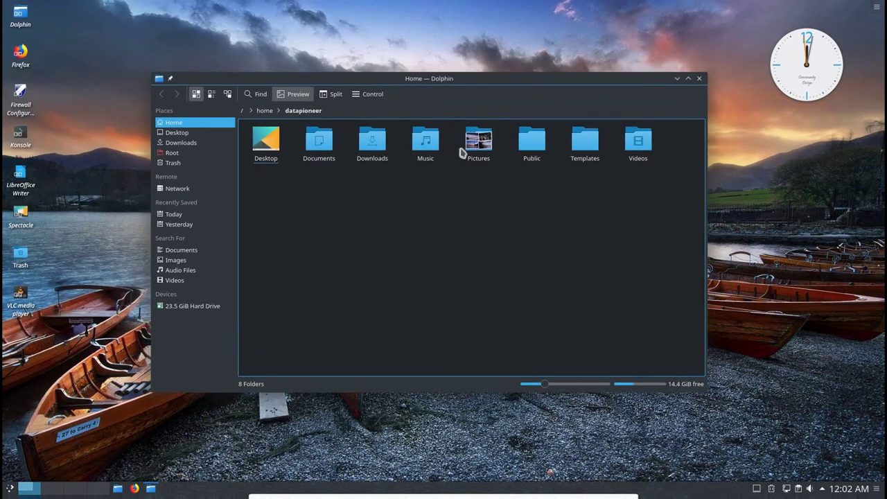
pyautogui.click(477, 140)
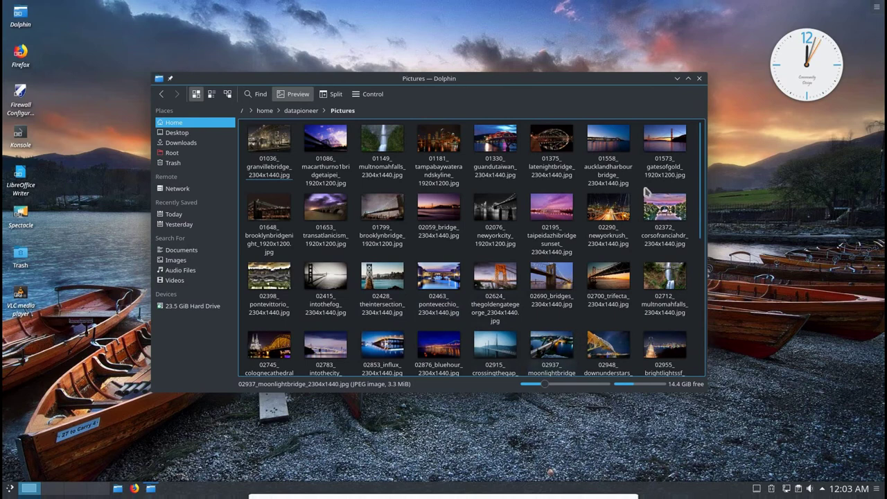
pyautogui.scroll(-2, 703, 193)
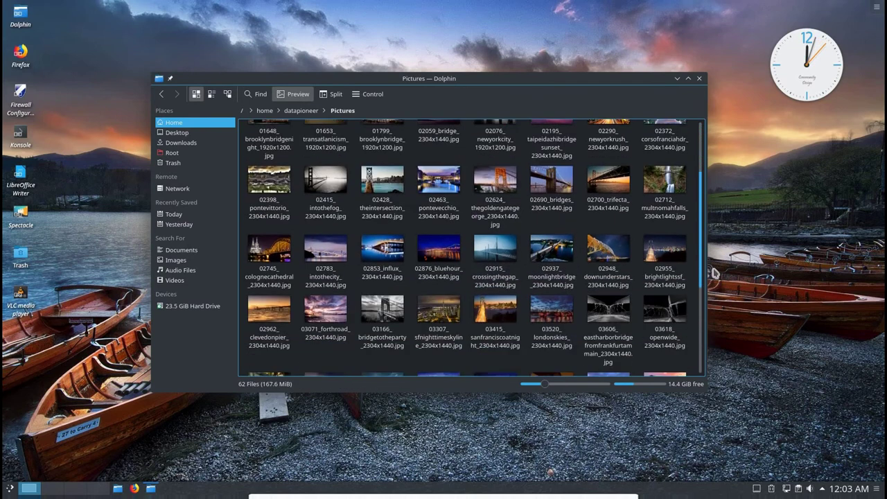
pyautogui.scroll(-5, 713, 273)
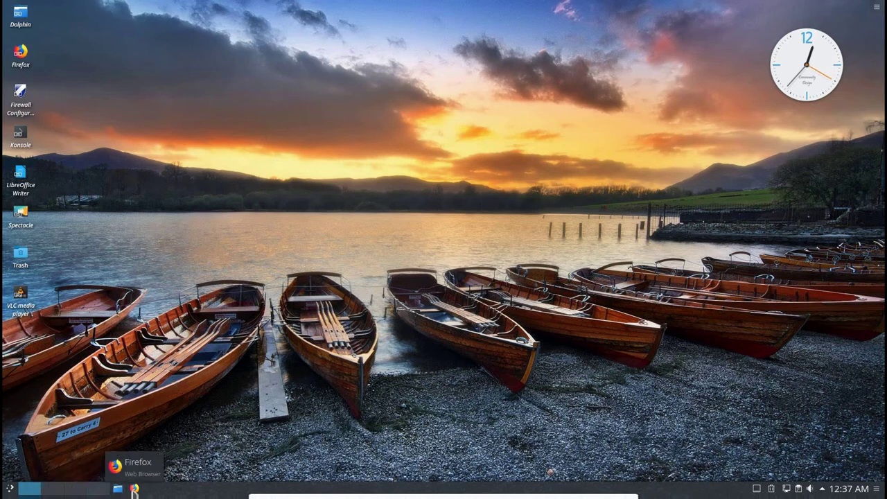
pyautogui.scroll(-3, 55, 493)
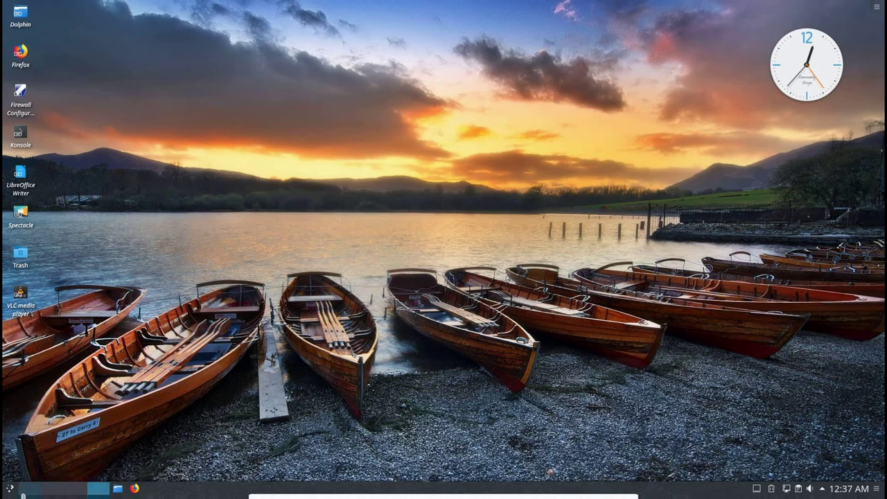
pyautogui.click(23, 492)
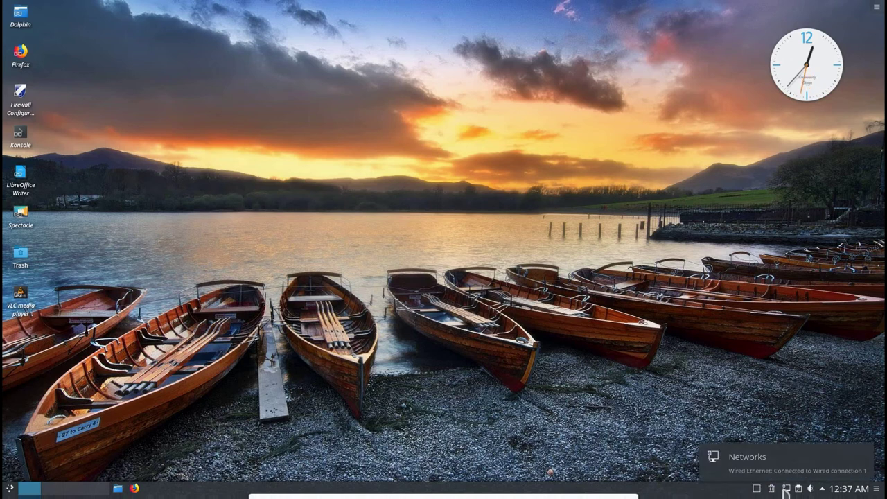
pyautogui.click(785, 490)
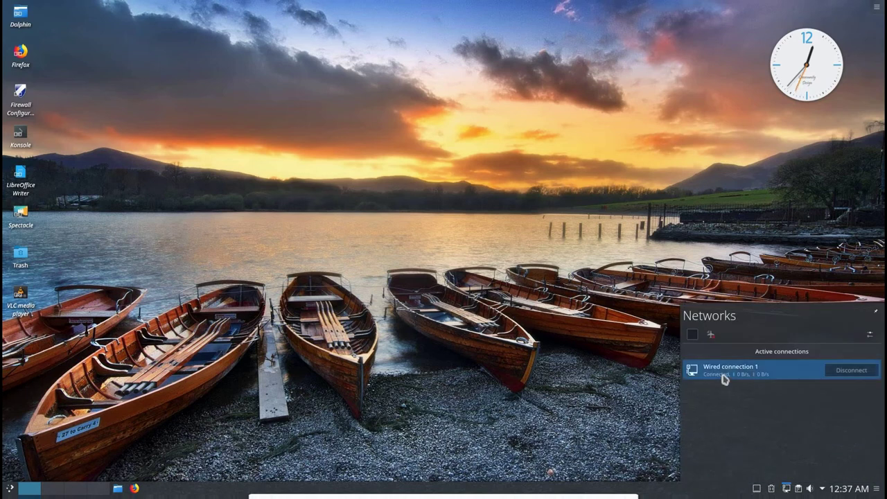
pyautogui.click(798, 489)
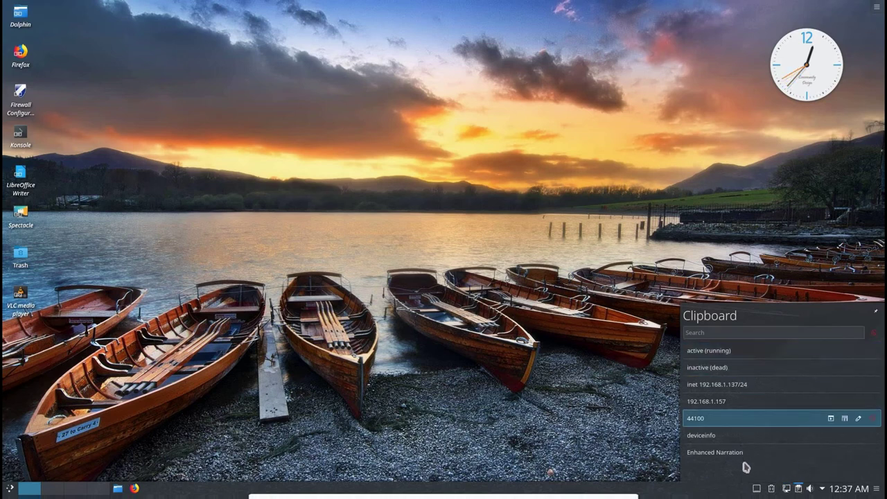
pyautogui.click(810, 488)
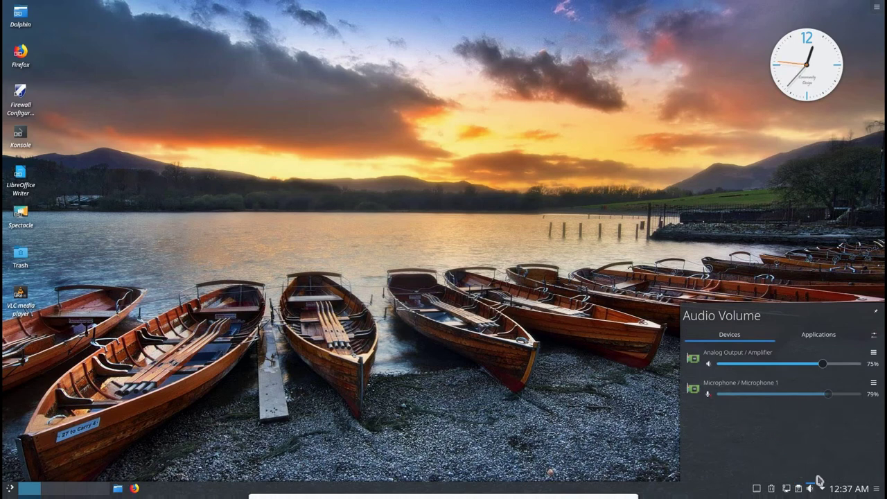
pyautogui.click(606, 423)
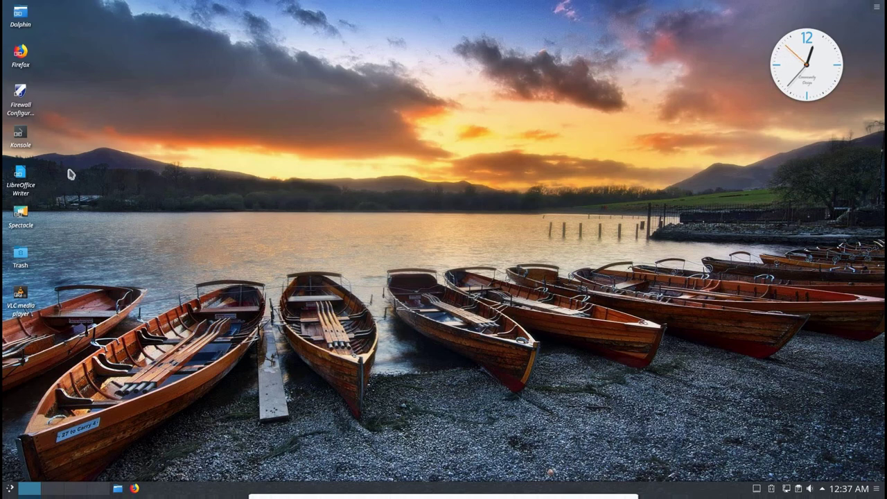
# Step: Take a new Full Screen (All Monitors) screenshot with Spectacle
pyautogui.click(19, 215)
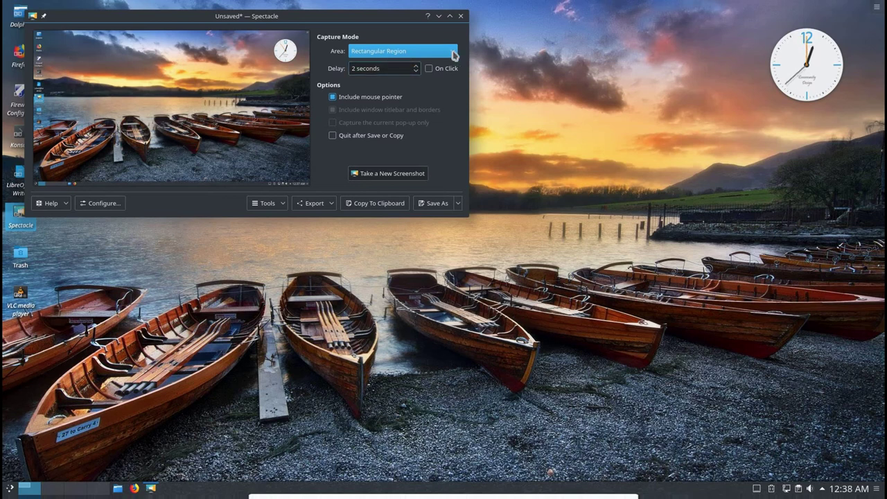
pyautogui.click(451, 53)
pyautogui.click(435, 65)
pyautogui.click(388, 177)
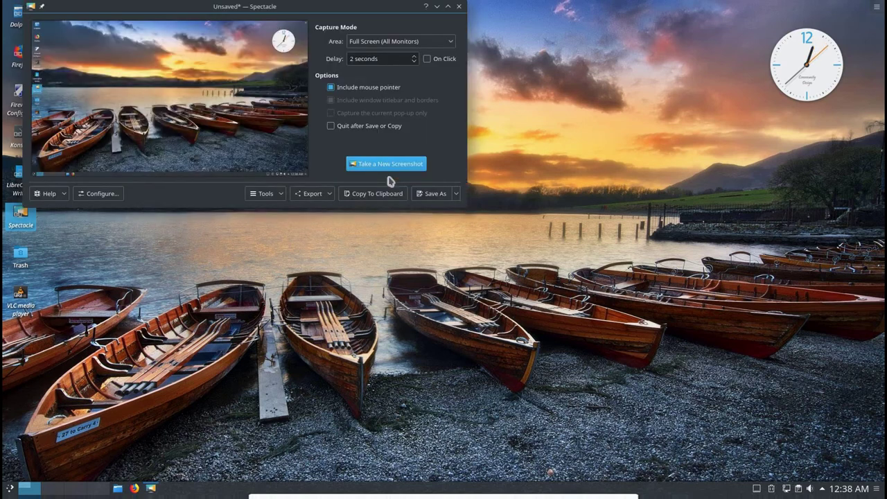
# Step: Save it over Manjaro-KDE_17.1.11_x86_64Desktop.png in Pictures, confirming the overwrite
pyautogui.click(456, 198)
pyautogui.click(396, 260)
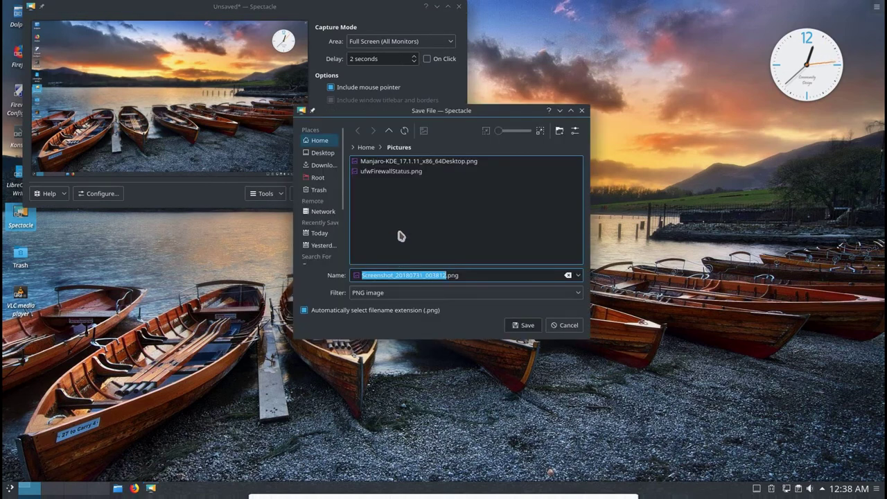
pyautogui.click(411, 164)
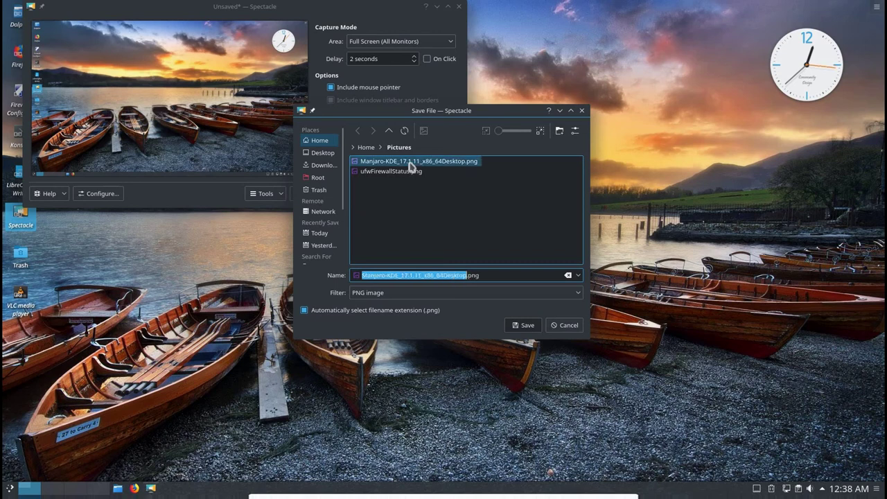
pyautogui.click(521, 326)
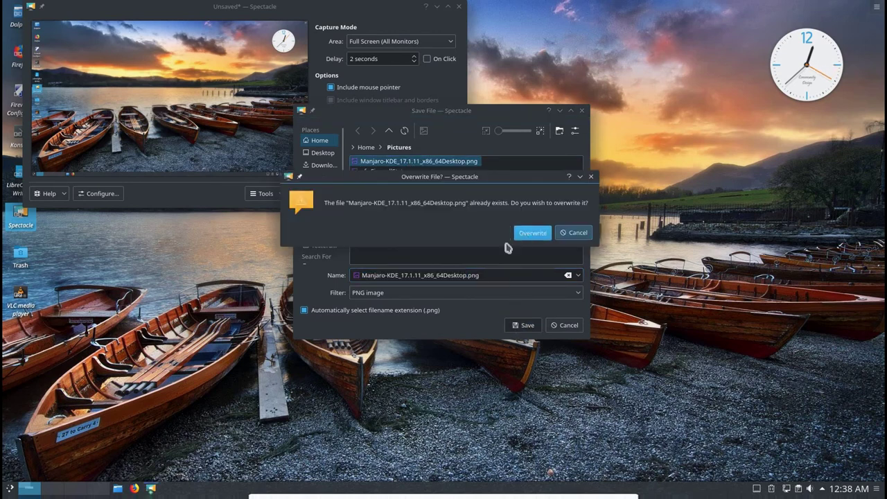
pyautogui.click(532, 232)
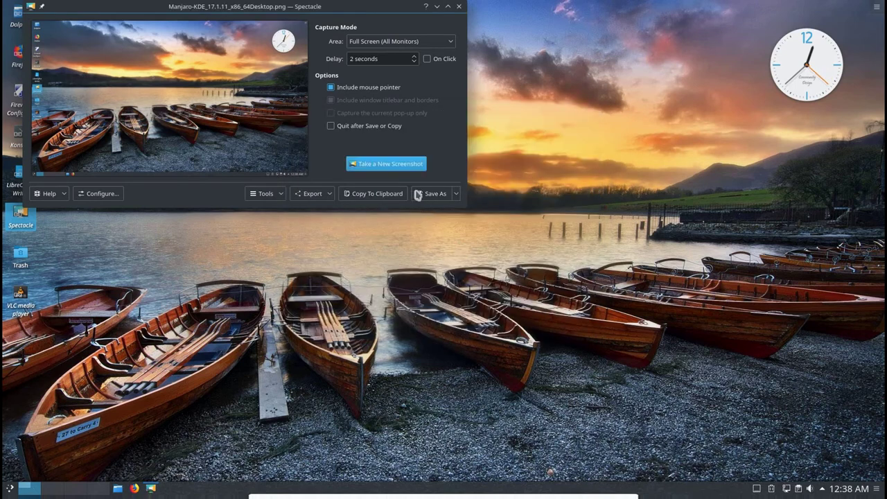
# Step: Open the Manjaro-KDE desktop PNG from Dolphin's Pictures in Gwenview, then close both windows
pyautogui.click(459, 8)
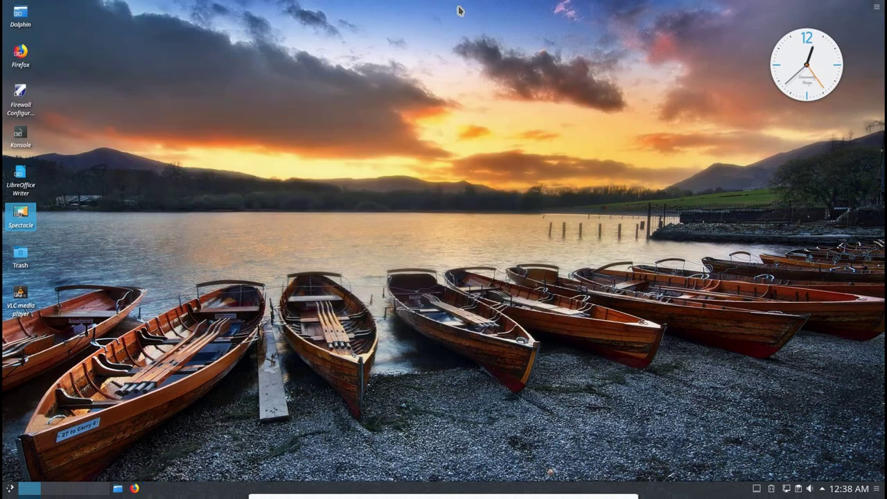
pyautogui.click(118, 489)
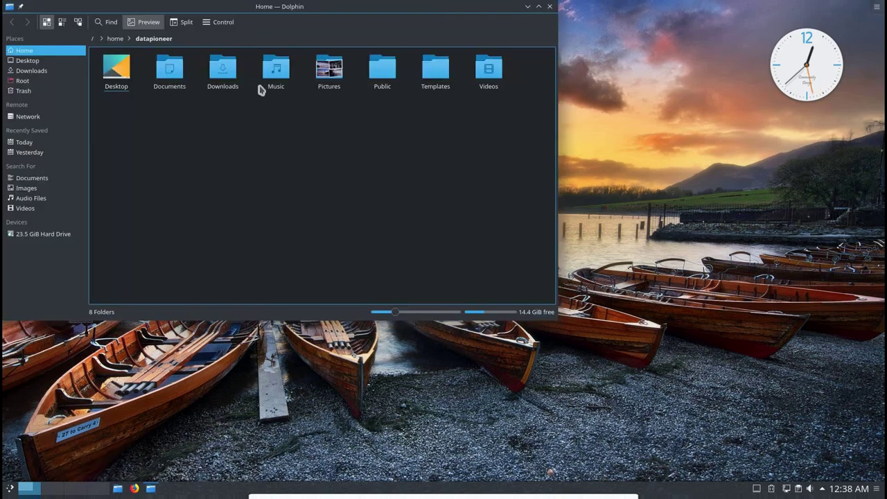
pyautogui.click(321, 72)
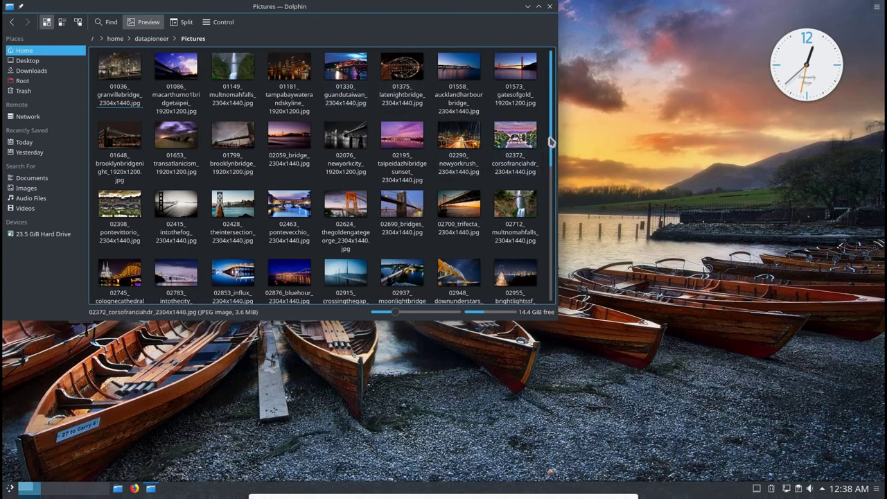
pyautogui.scroll(-5, 553, 208)
pyautogui.scroll(-2, 554, 299)
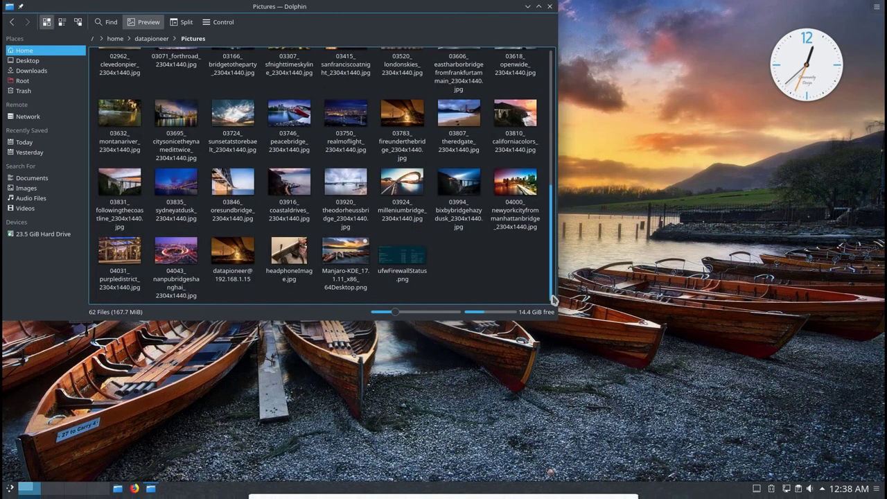
pyautogui.doubleClick(350, 262)
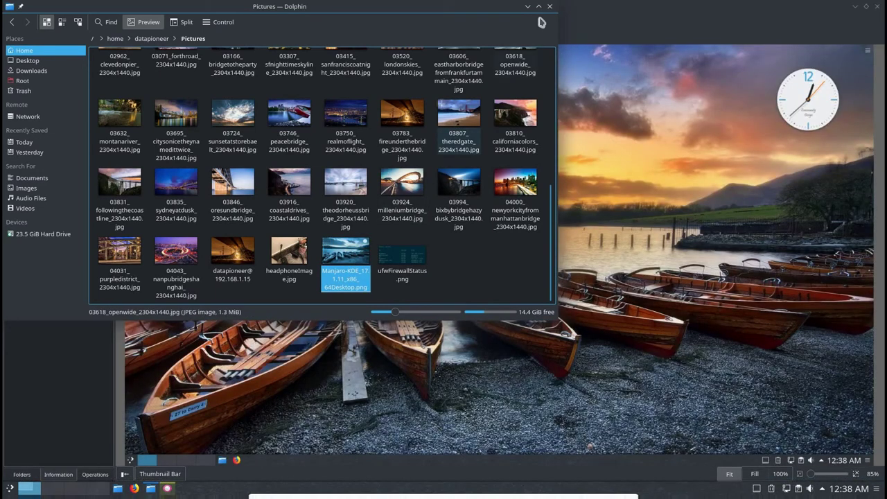
pyautogui.click(550, 6)
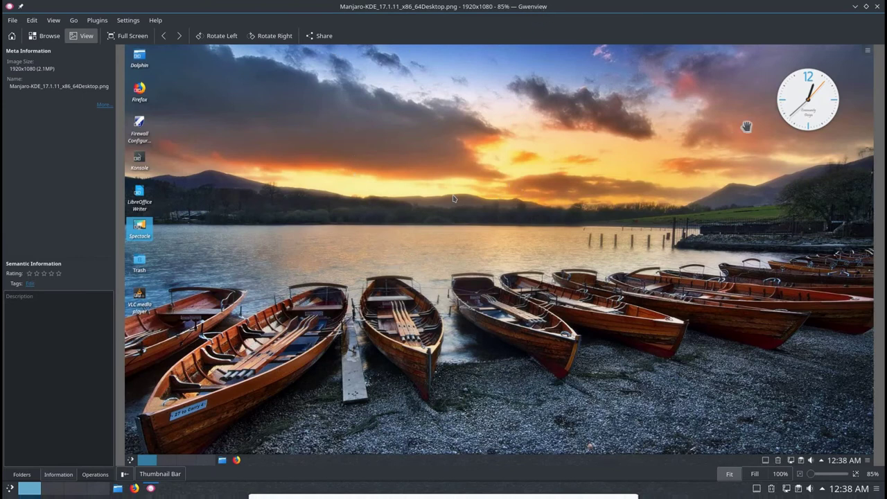
pyautogui.click(872, 9)
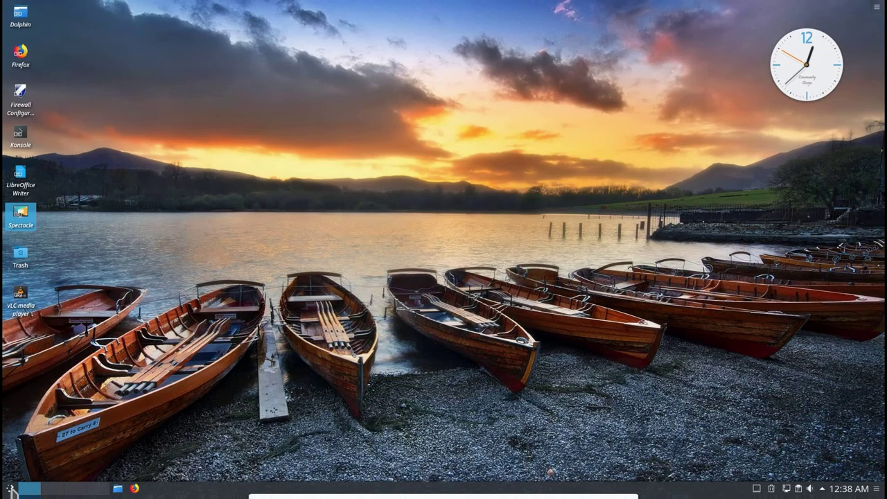
# Step: Launch System Settings from the application menu and nudge its window down and right
pyautogui.click(11, 489)
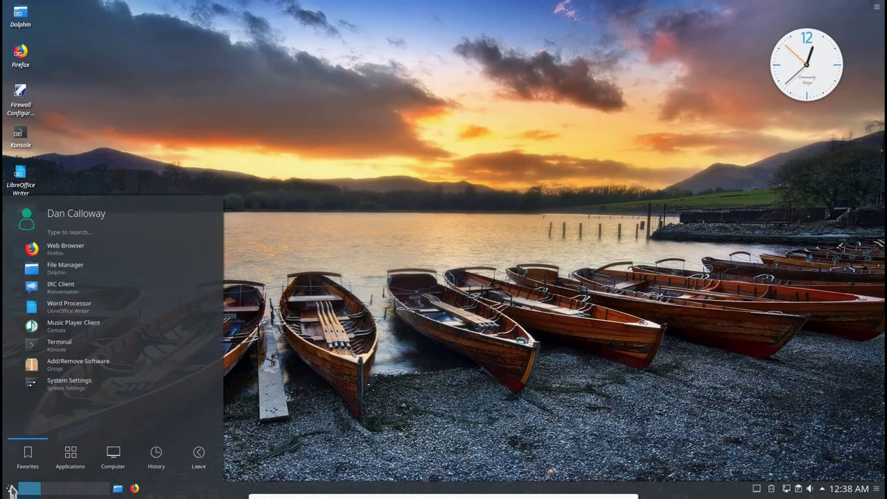
pyautogui.click(64, 385)
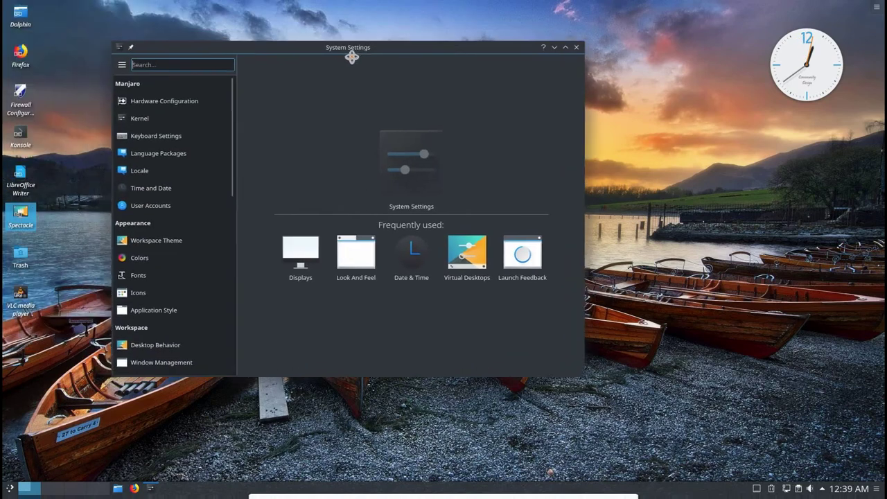
pyautogui.moveTo(351, 57); pyautogui.dragTo(446, 69)
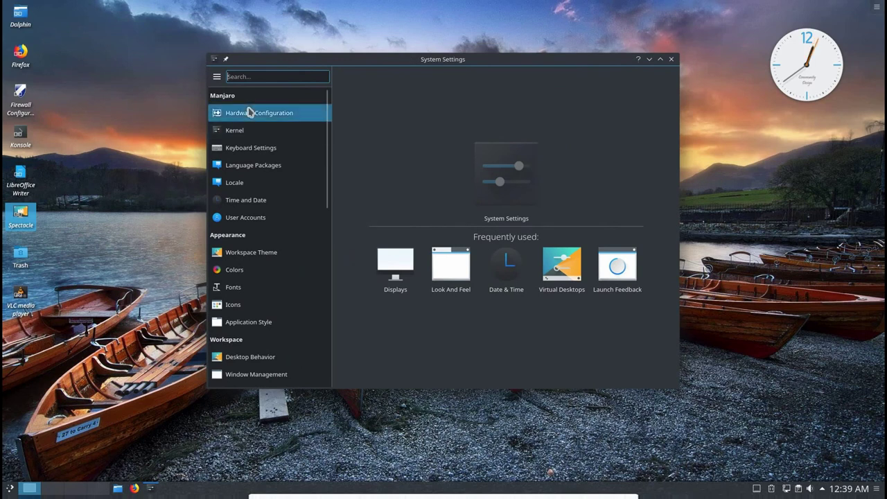
# Step: Review the Hardware Configuration, Kernel, and Time and Date pages, then open Workspace Theme
pyautogui.click(250, 112)
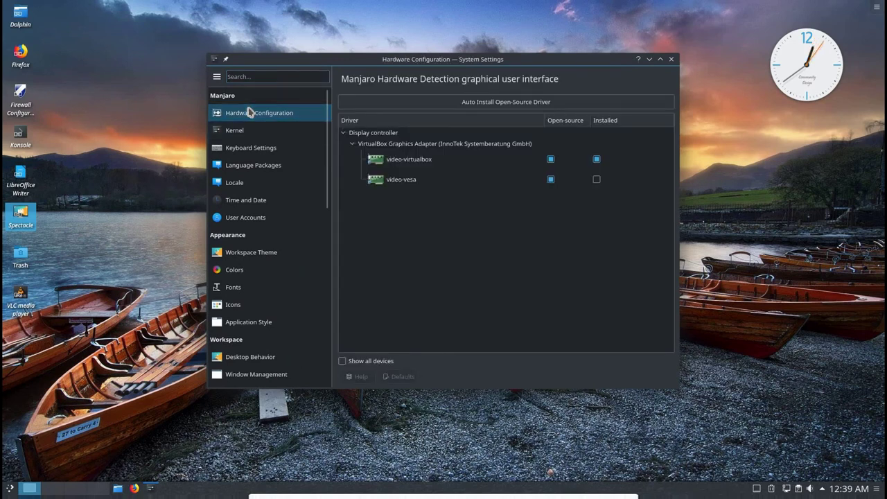
pyautogui.click(242, 135)
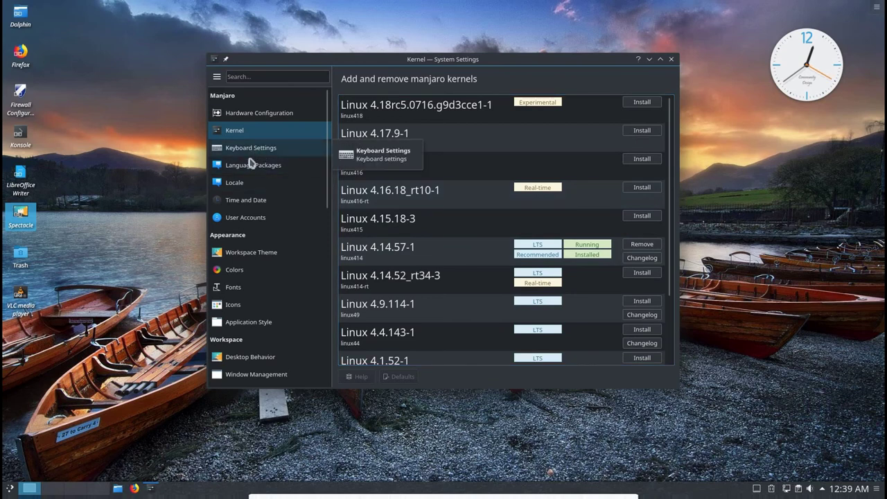
pyautogui.click(238, 201)
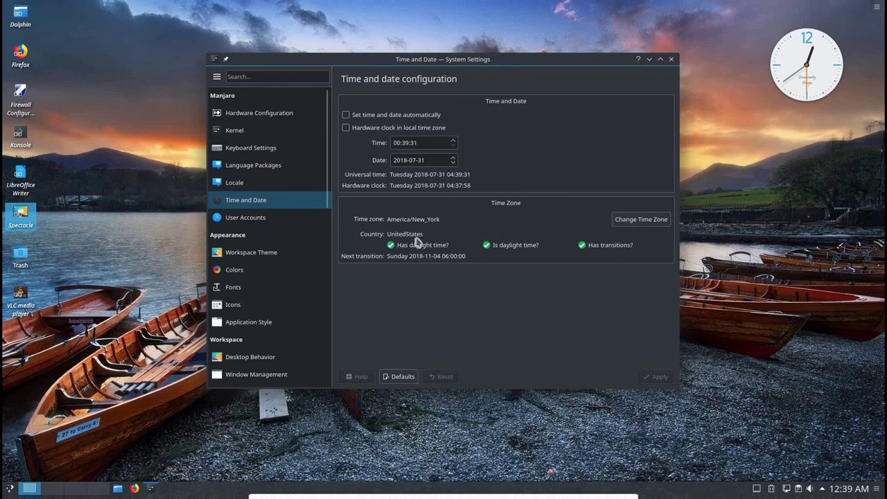
pyautogui.click(272, 255)
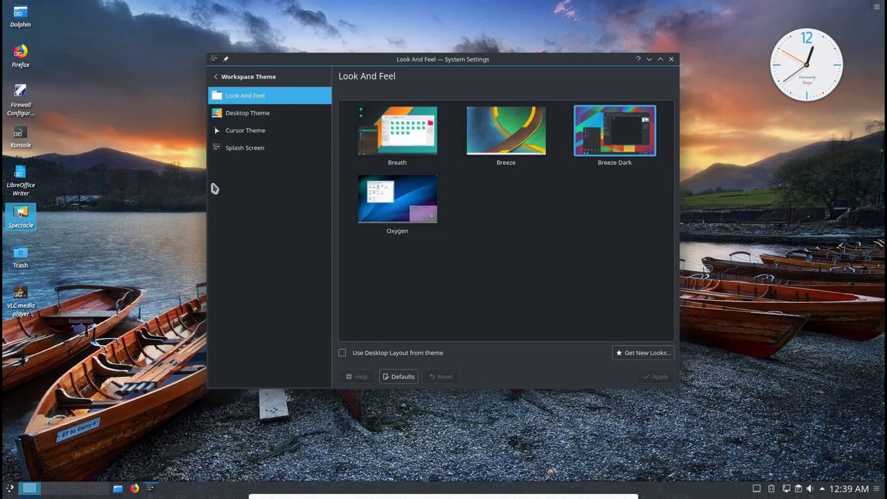
# Step: View Desktop Themes with Breeze Dark current, then go back and open Display and Monitor
pyautogui.click(248, 118)
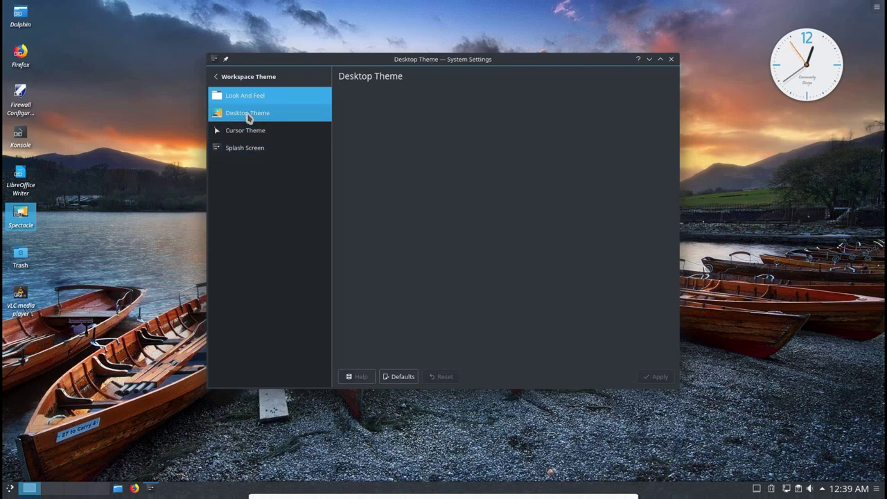
pyautogui.click(235, 77)
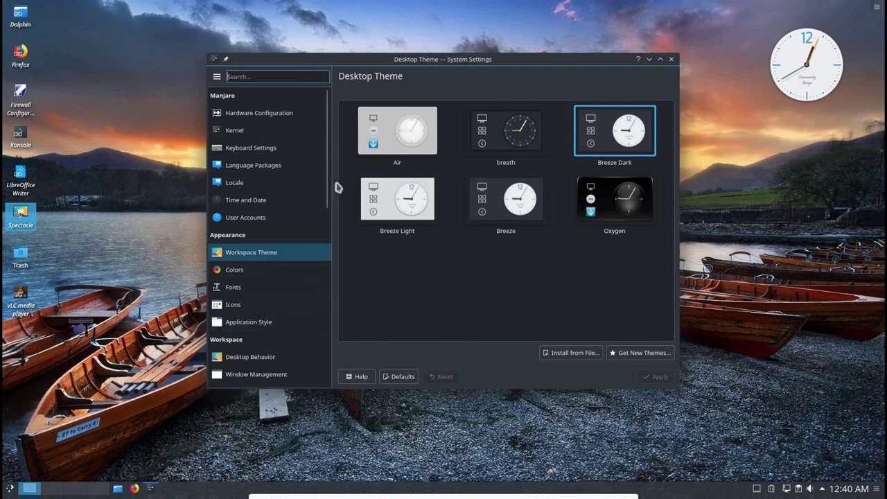
pyautogui.scroll(-1, 331, 234)
pyautogui.scroll(-3, 332, 234)
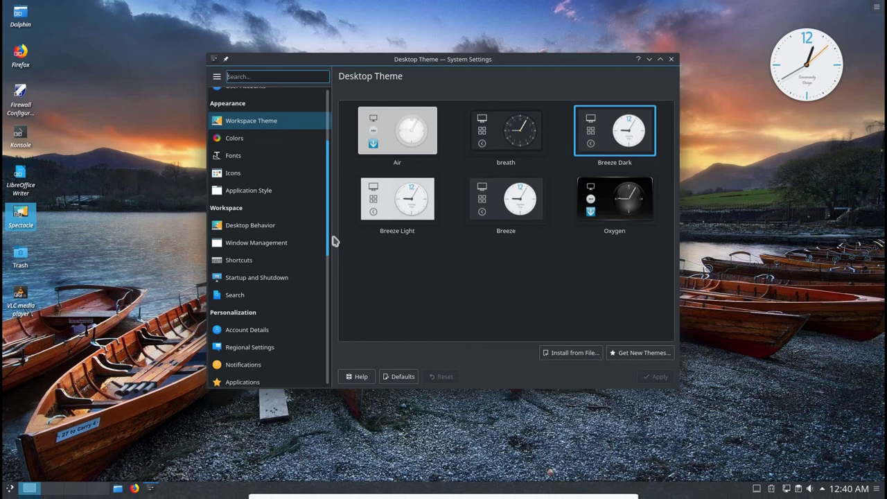
pyautogui.scroll(-3, 333, 243)
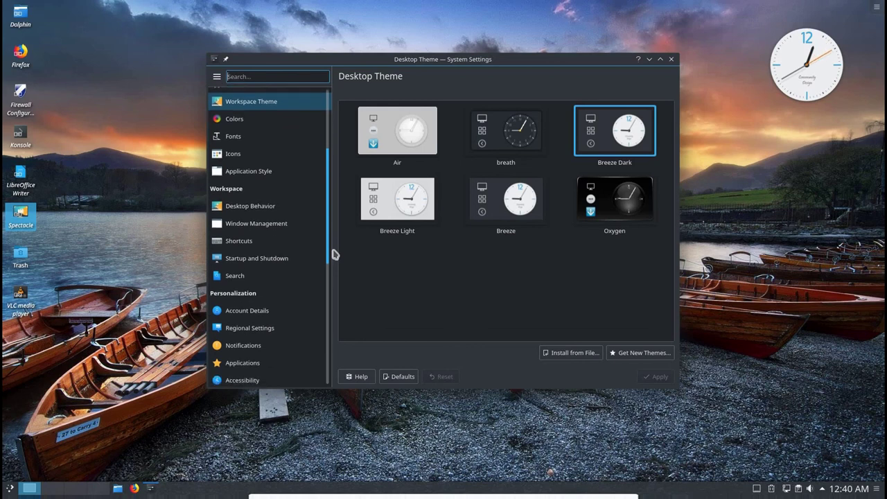
pyautogui.scroll(-3, 332, 273)
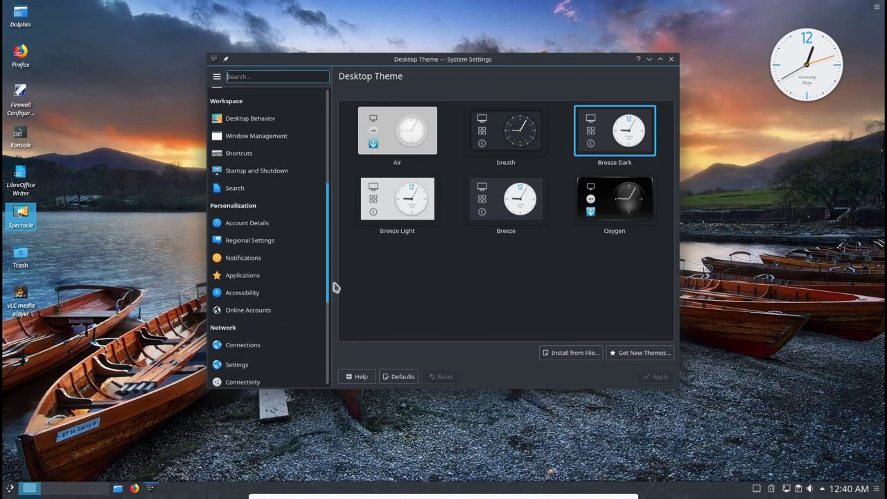
pyautogui.moveTo(339, 308); pyautogui.dragTo(337, 342)
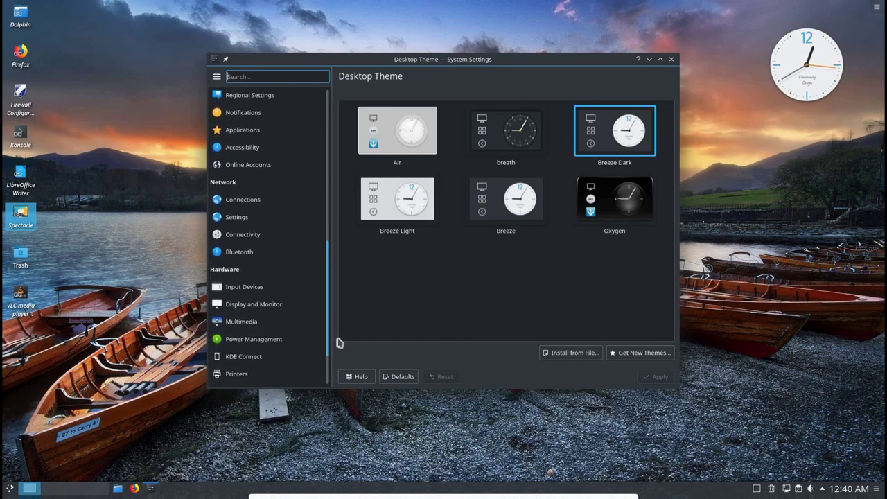
pyautogui.click(249, 309)
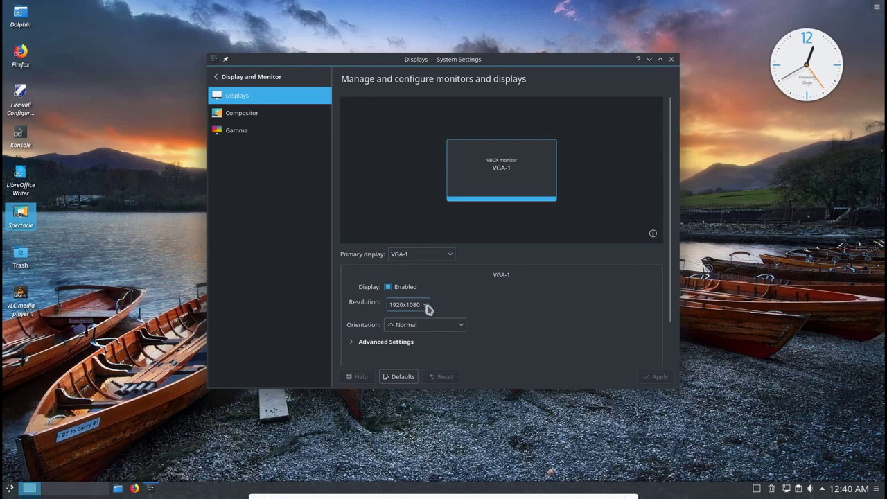
# Step: Browse the resolution list, keep 1920x1080 for VGA-1, and close System Settings
pyautogui.click(426, 305)
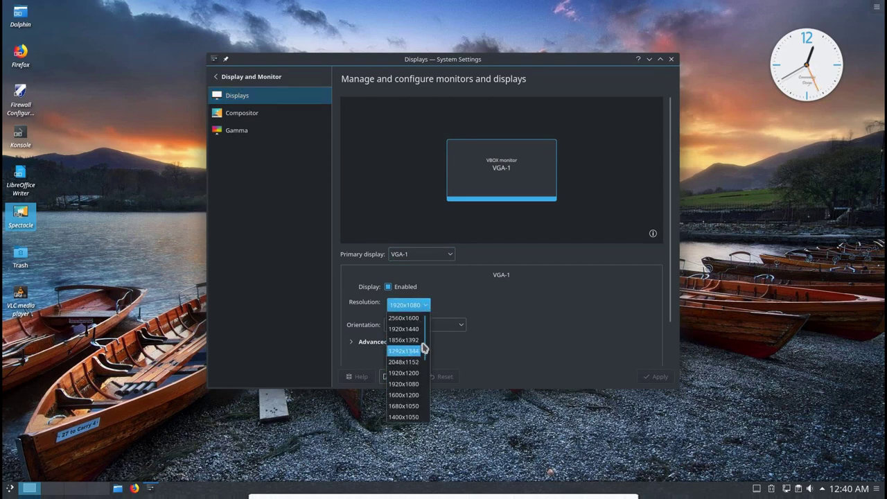
pyautogui.moveTo(426, 349); pyautogui.dragTo(424, 321)
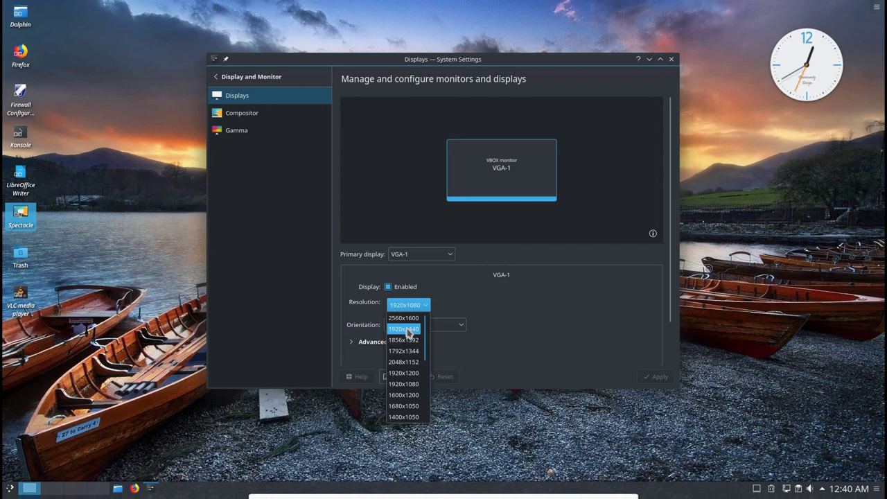
pyautogui.click(399, 384)
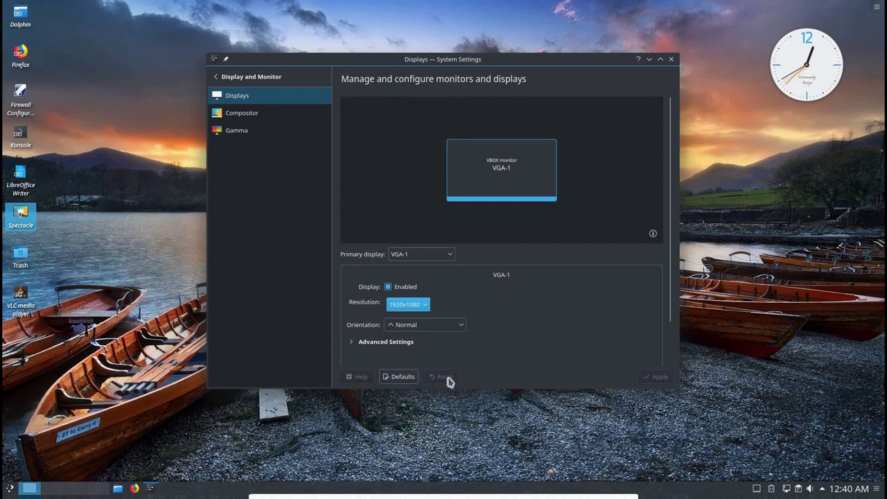
pyautogui.click(671, 60)
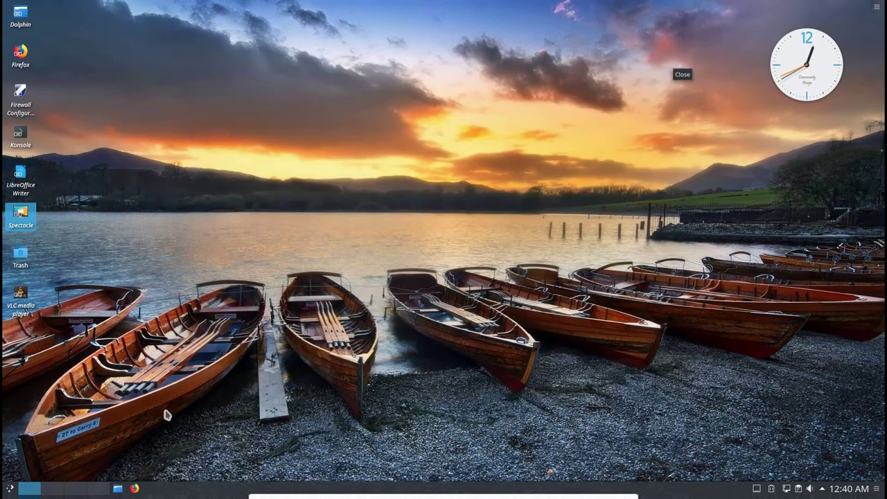
# Step: Choose Shut Down from the launcher's Leave tab and confirm with OK
pyautogui.click(11, 490)
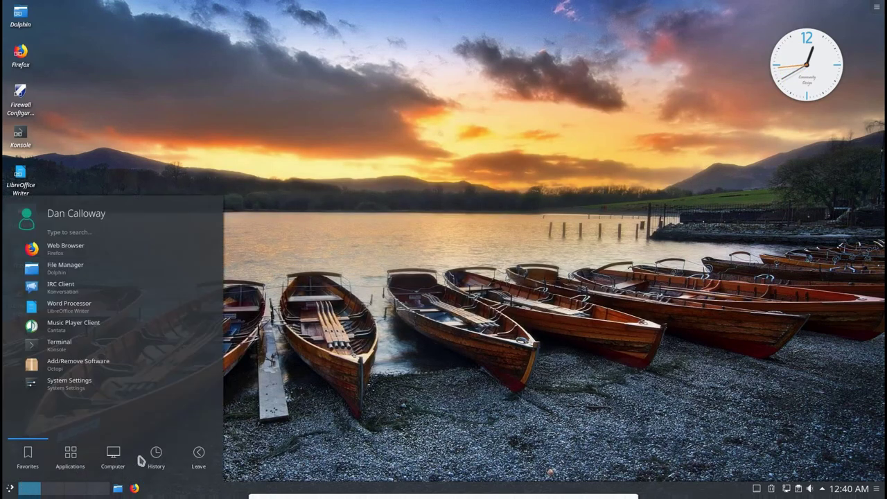
pyautogui.click(198, 457)
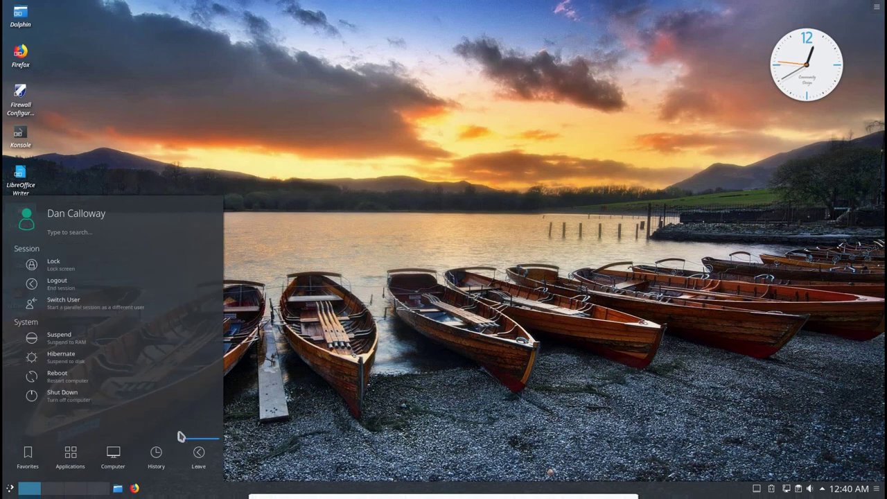
pyautogui.click(74, 394)
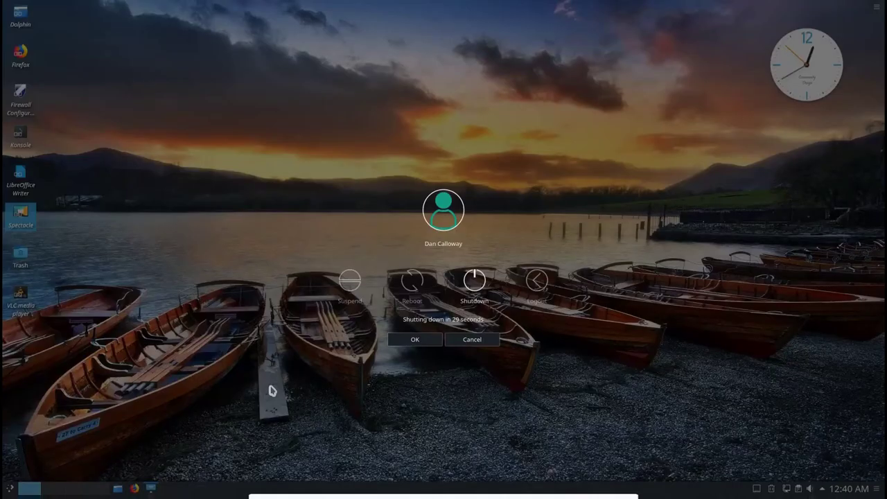
pyautogui.click(412, 343)
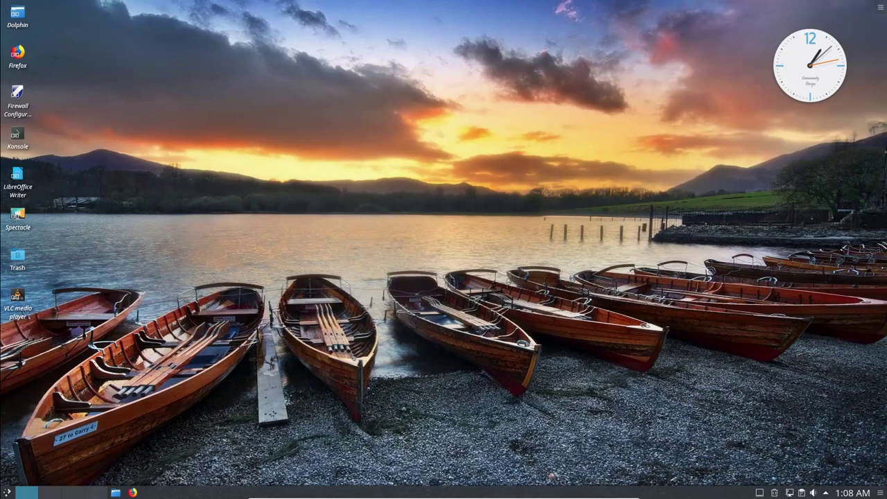